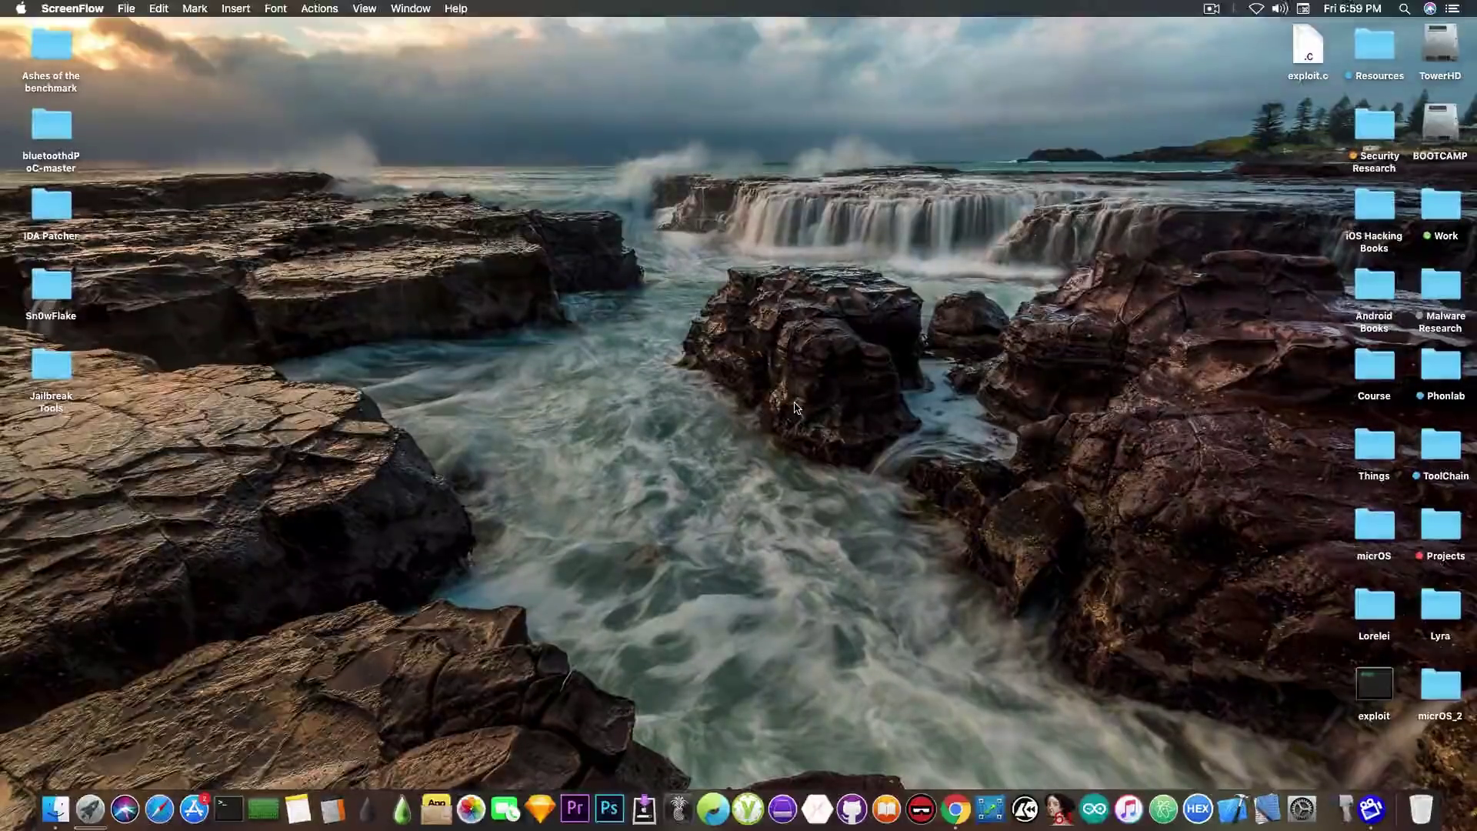
Step: Create a new folder on the desktop named "Something I work on"
{"action": "left_click", "coordinate": [782, 393]}
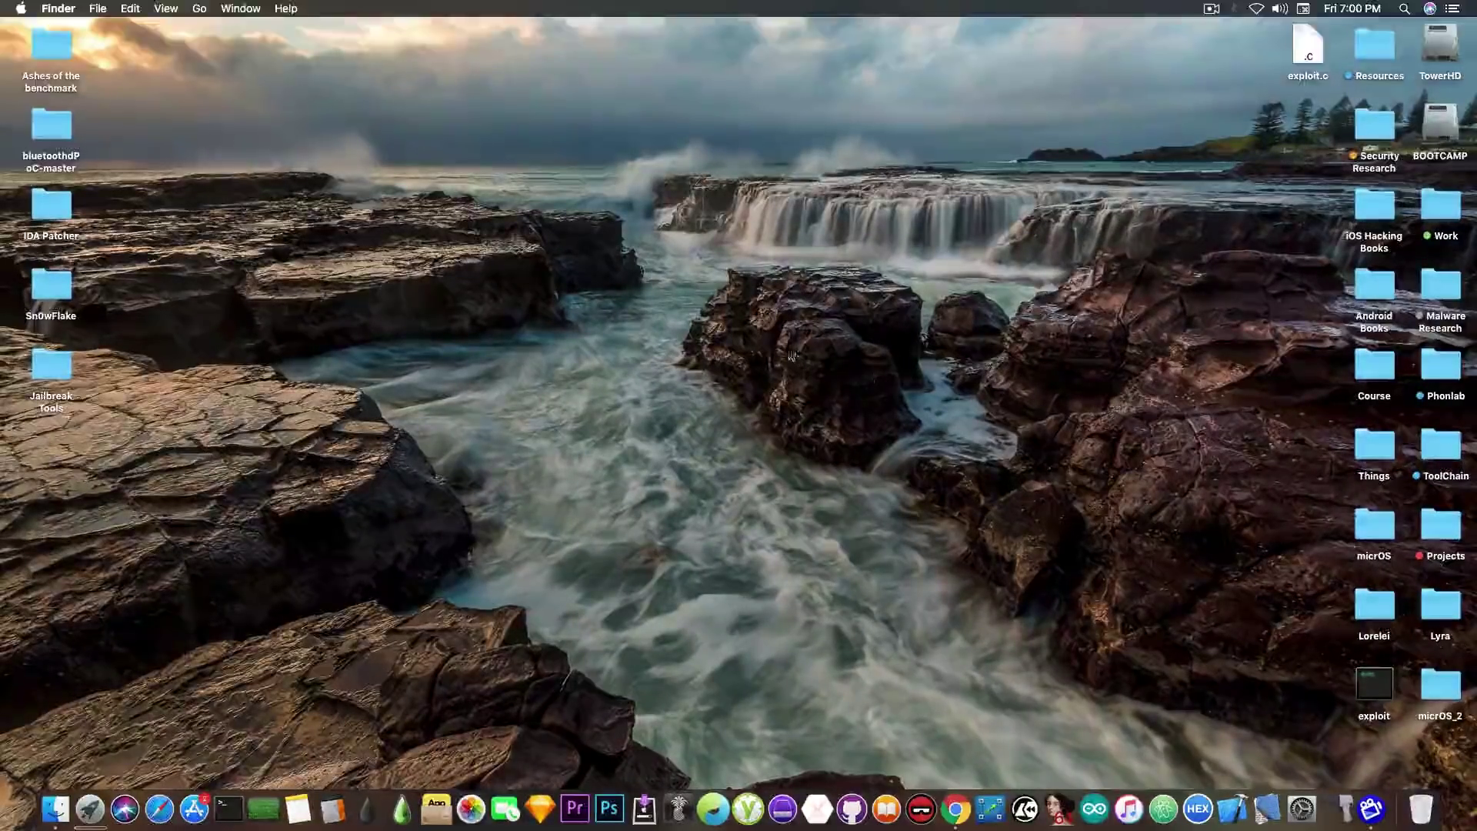
{"action": "right_click", "coordinate": [710, 285]}
{"action": "left_click", "coordinate": [731, 298]}
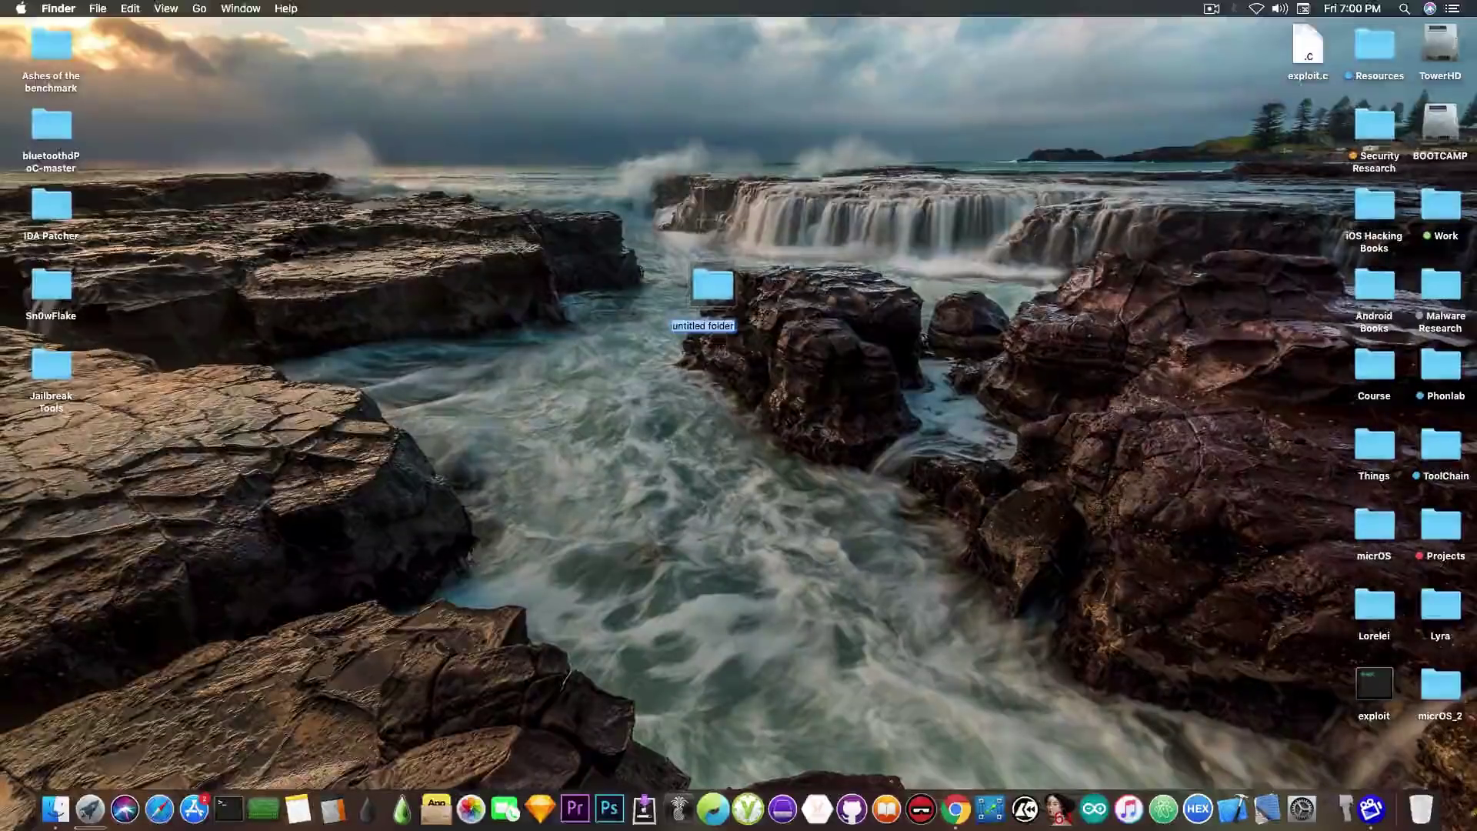
{"action": "key", "text": "BackSpace"}
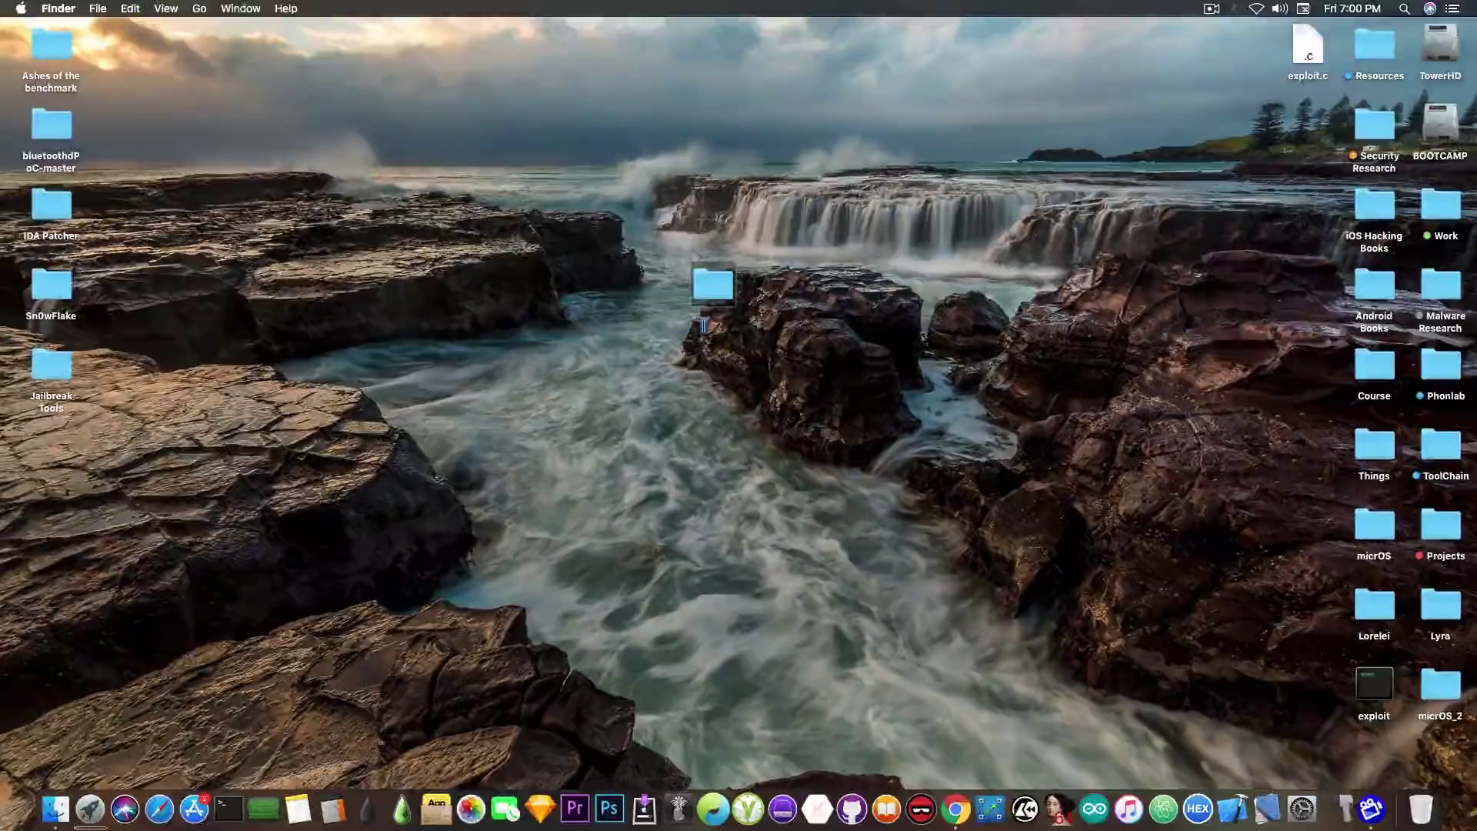
{"action": "type", "text": "Some"}
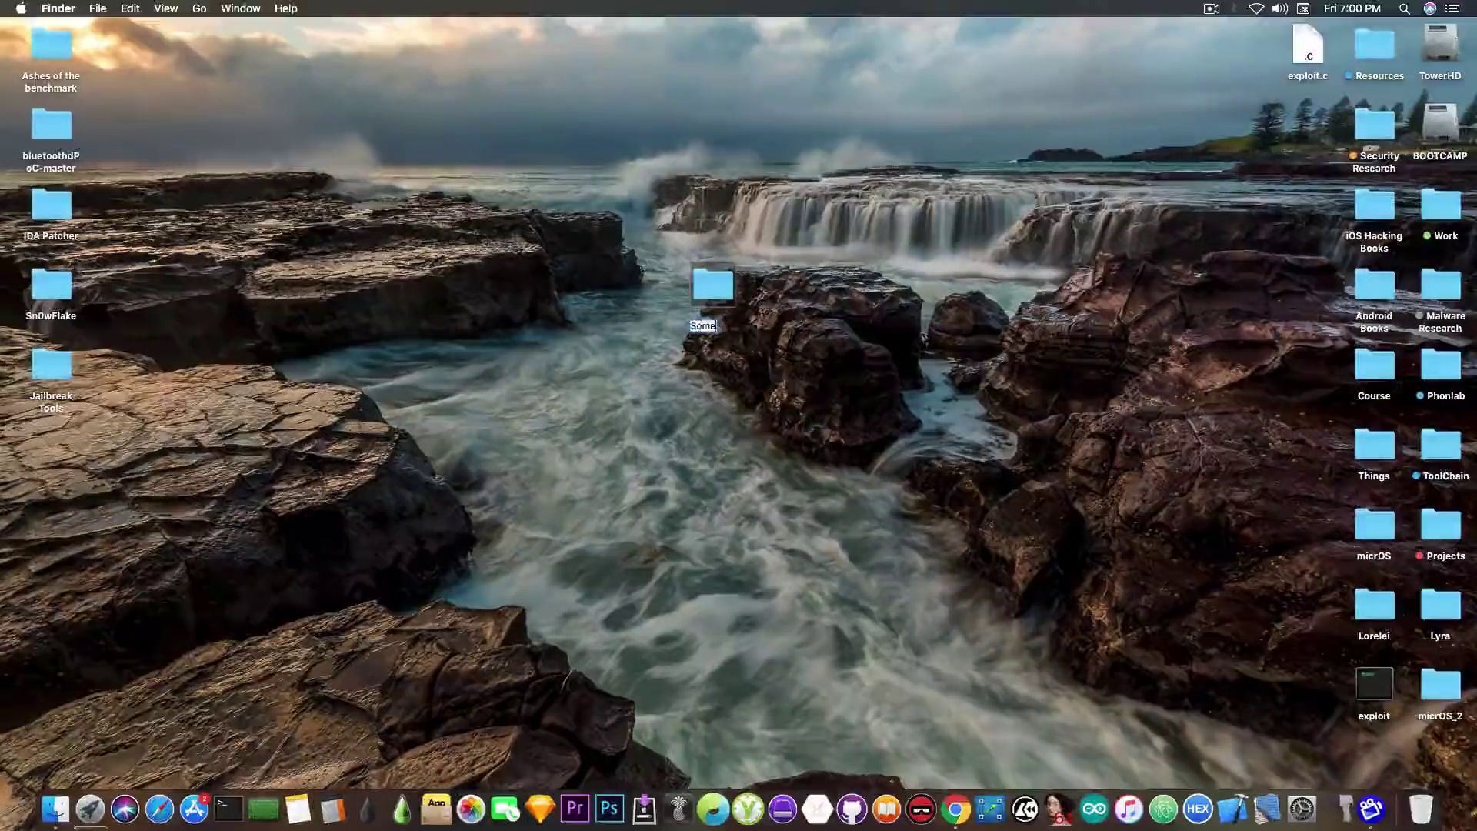
{"action": "type", "text": "thing I work on"}
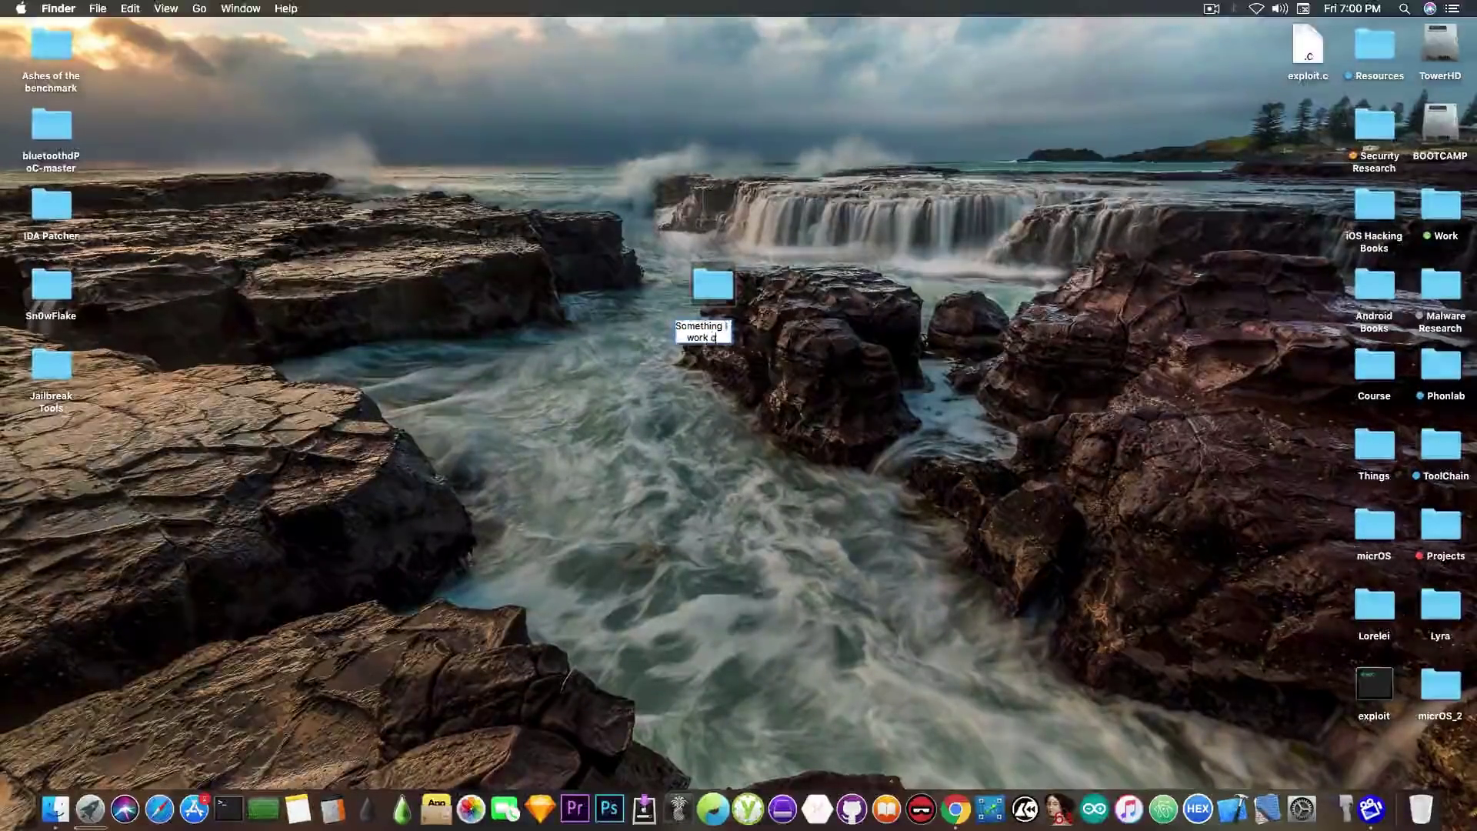
{"action": "key", "text": "Return"}
Step: Move exploit.c and the exploit executable from the desktop into the "Something I work on" folder and close its window
{"action": "double_click", "coordinate": [706, 296]}
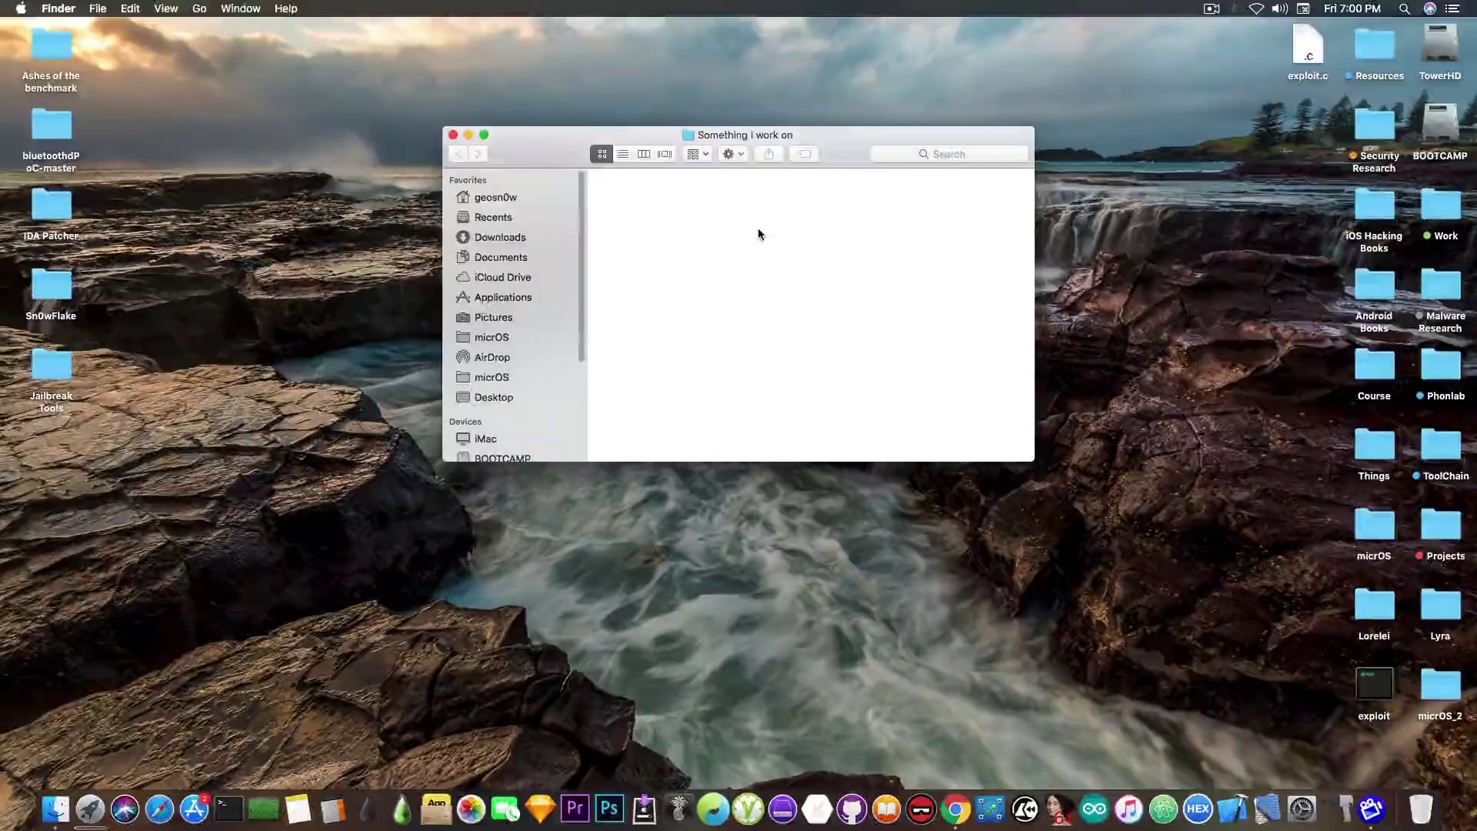
{"action": "left_click_drag", "start_coordinate": [1307, 48], "coordinate": [762, 300]}
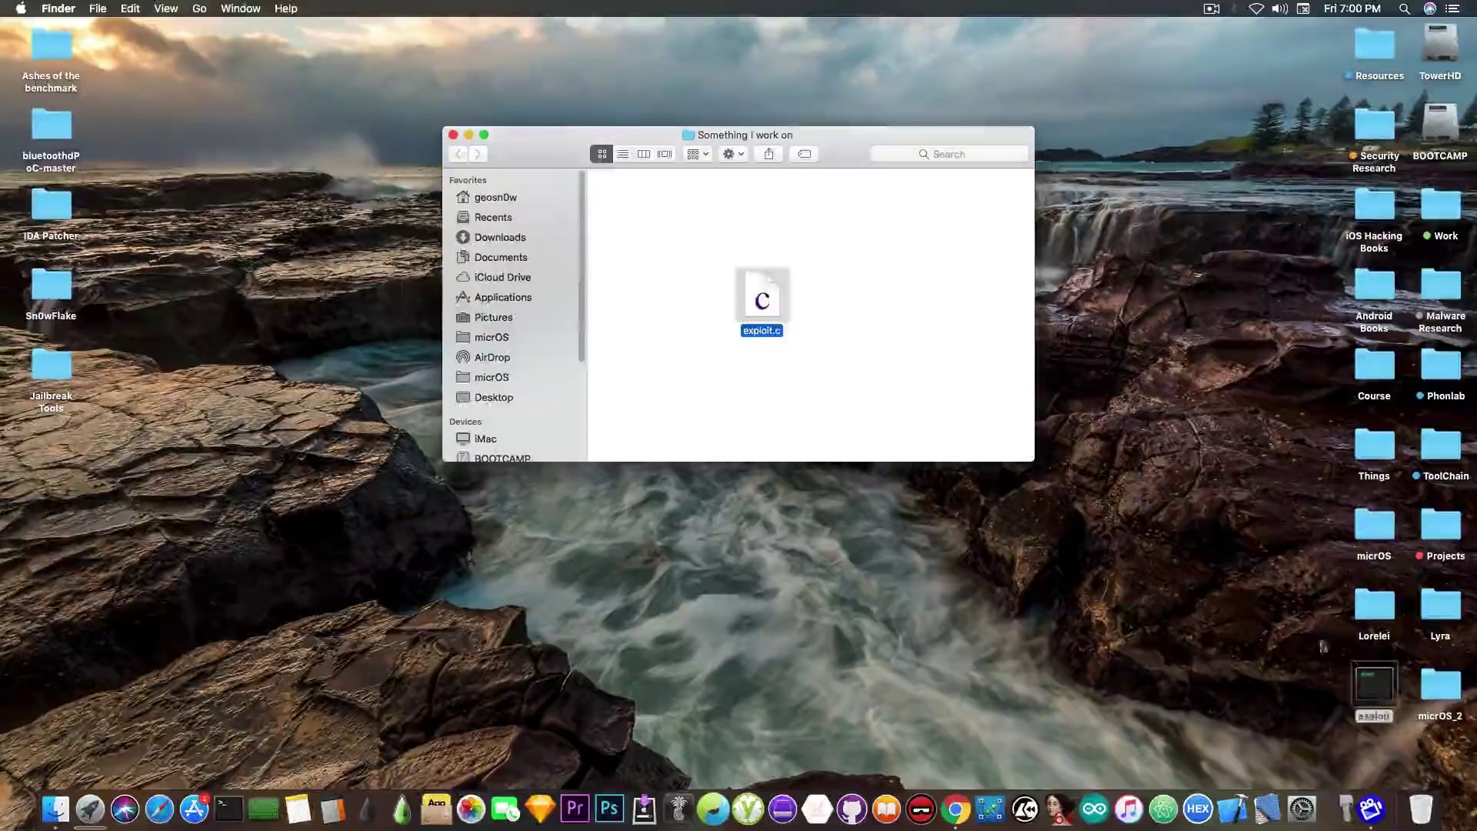
{"action": "left_click_drag", "start_coordinate": [1374, 684], "coordinate": [945, 346]}
{"action": "left_click", "coordinate": [731, 362]}
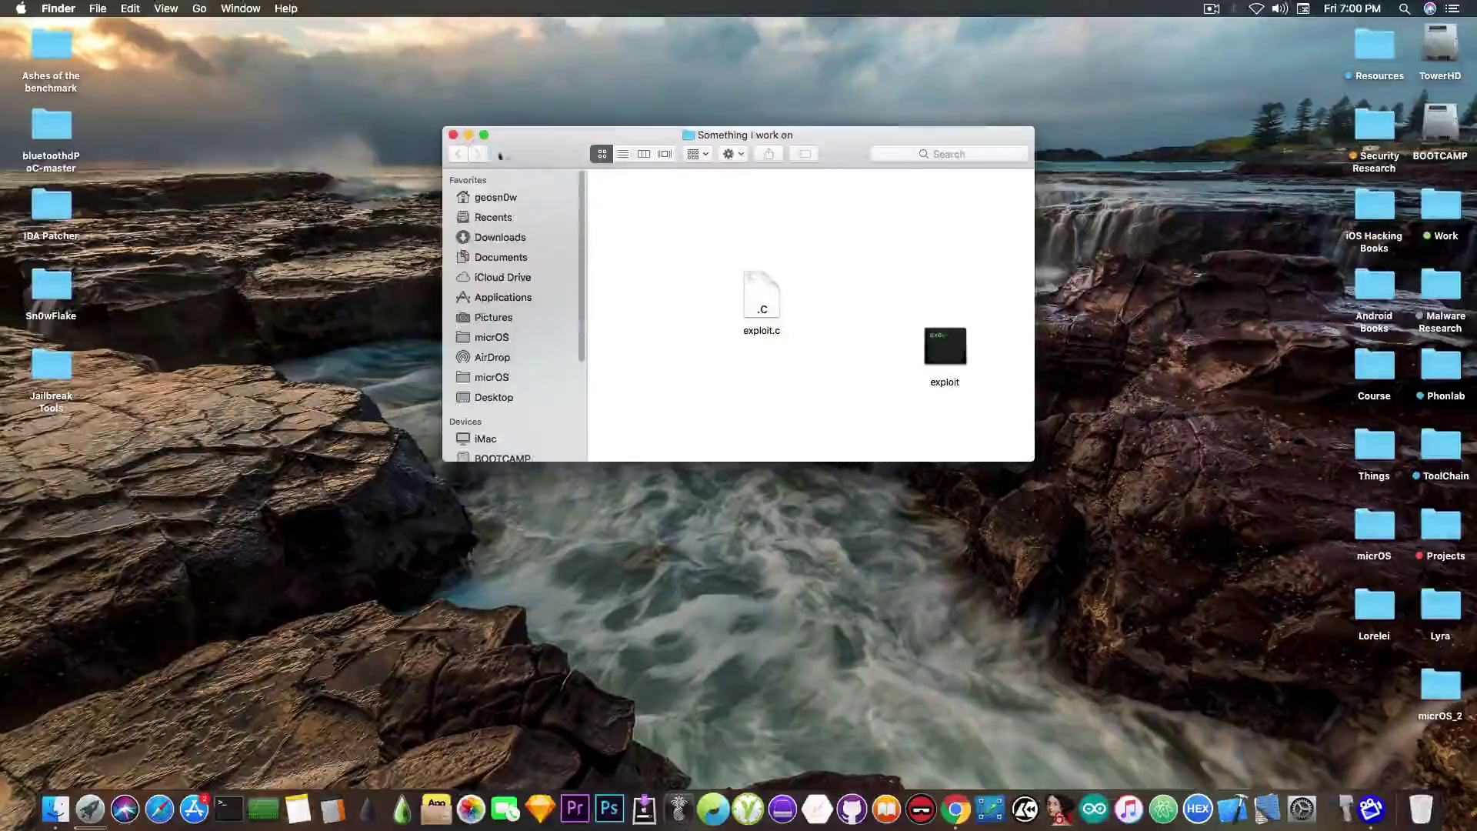
{"action": "left_click", "coordinate": [453, 135]}
Step: Find and launch Disk Utility
{"action": "right_click", "coordinate": [713, 284]}
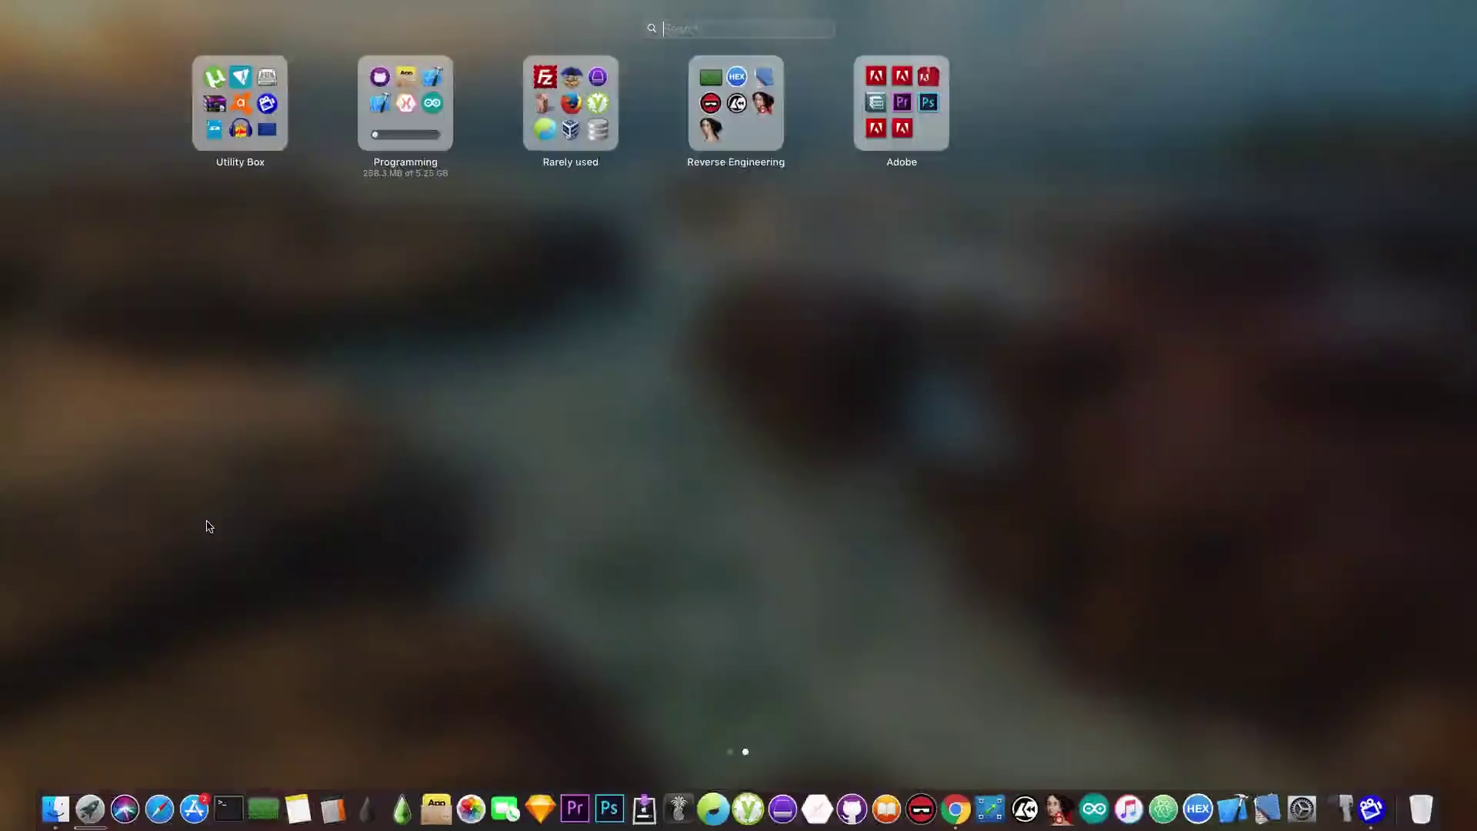
{"action": "type", "text": "disk"}
{"action": "key", "text": "Return"}
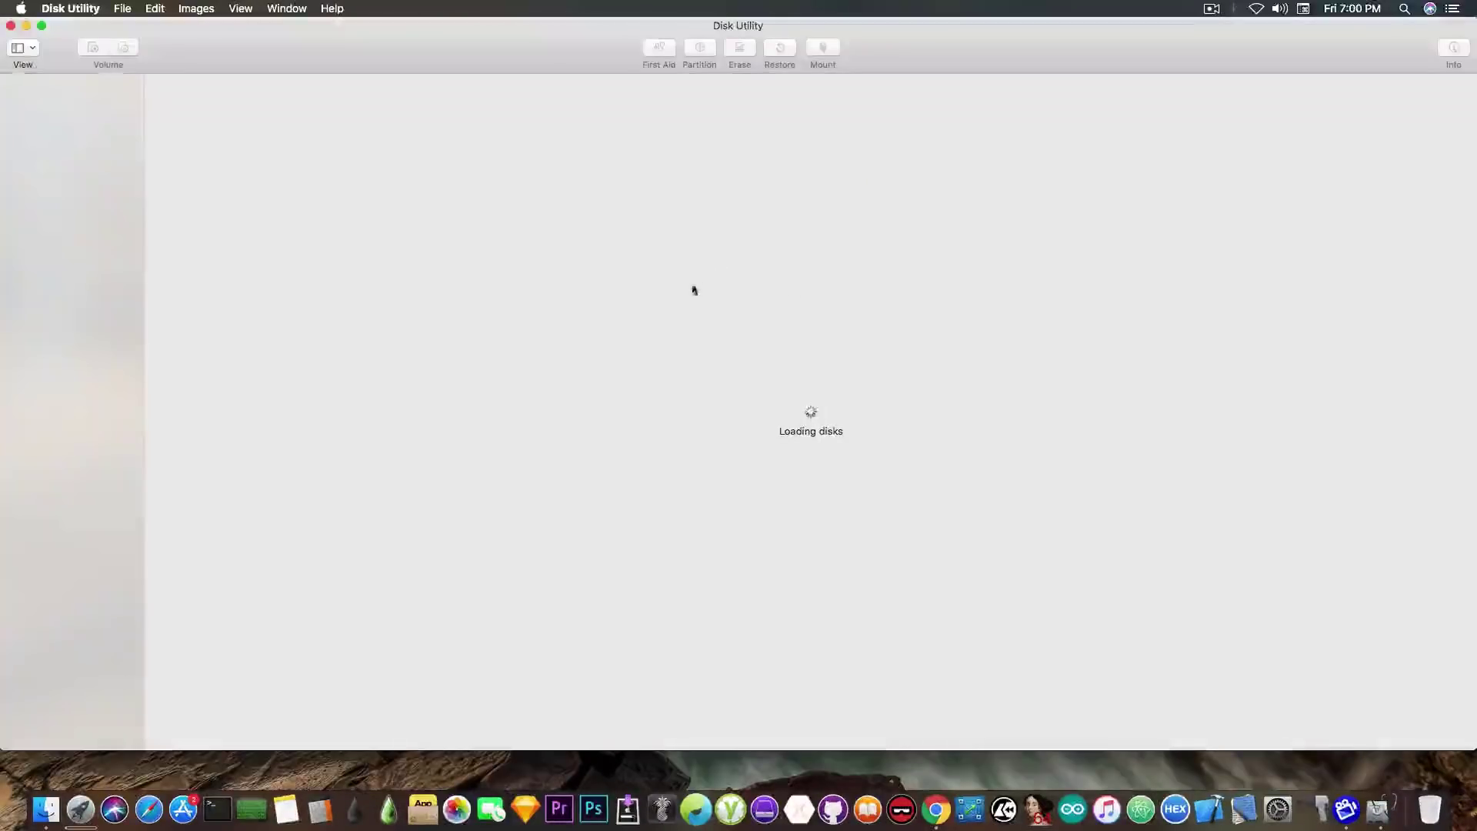
Step: Start a new disk image from the "Something I work on" folder on the Desktop
{"action": "left_click", "coordinate": [125, 9]}
{"action": "mouse_move", "coordinate": [136, 29]}
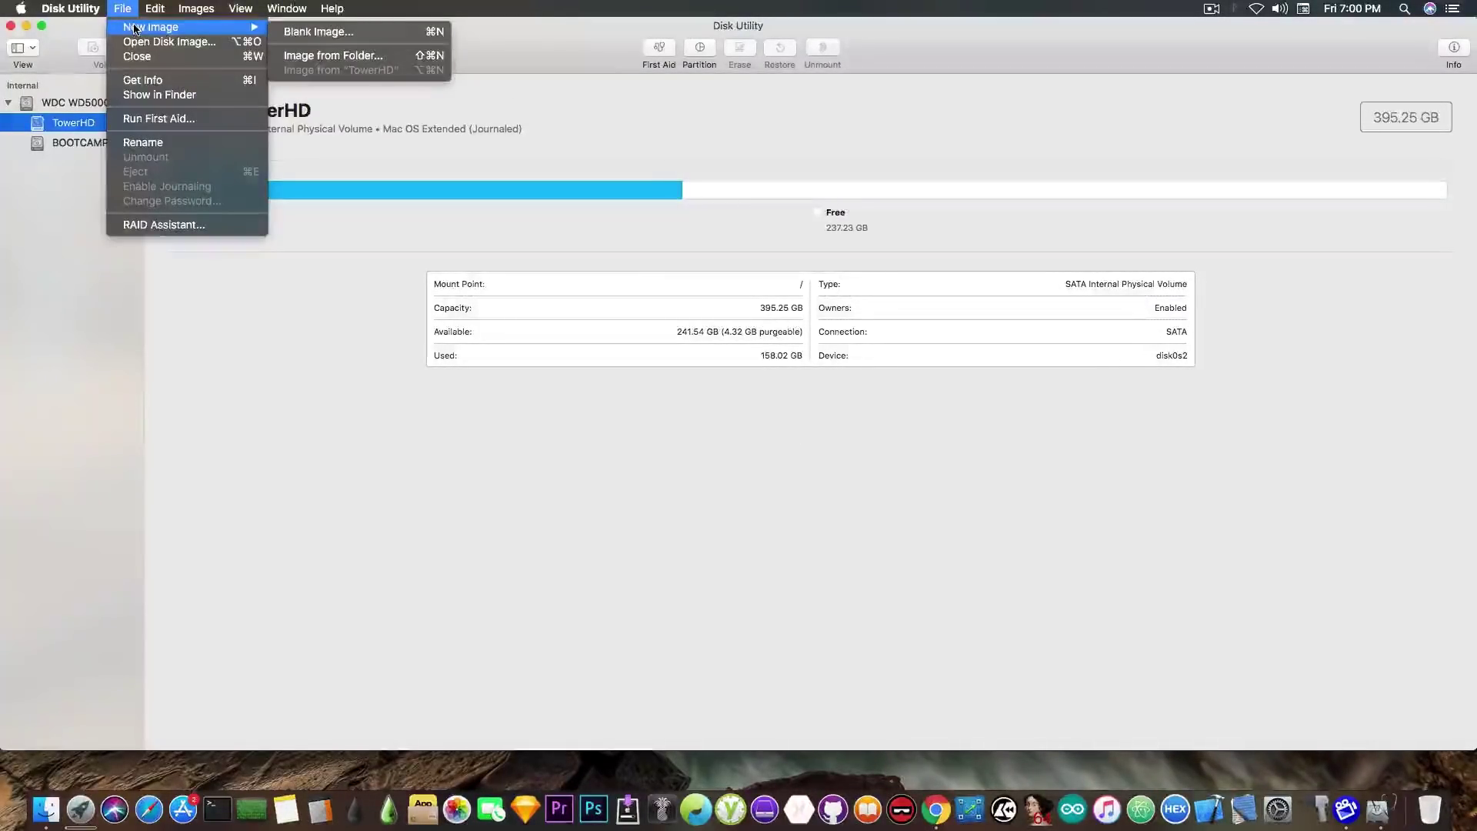
{"action": "left_click", "coordinate": [303, 54]}
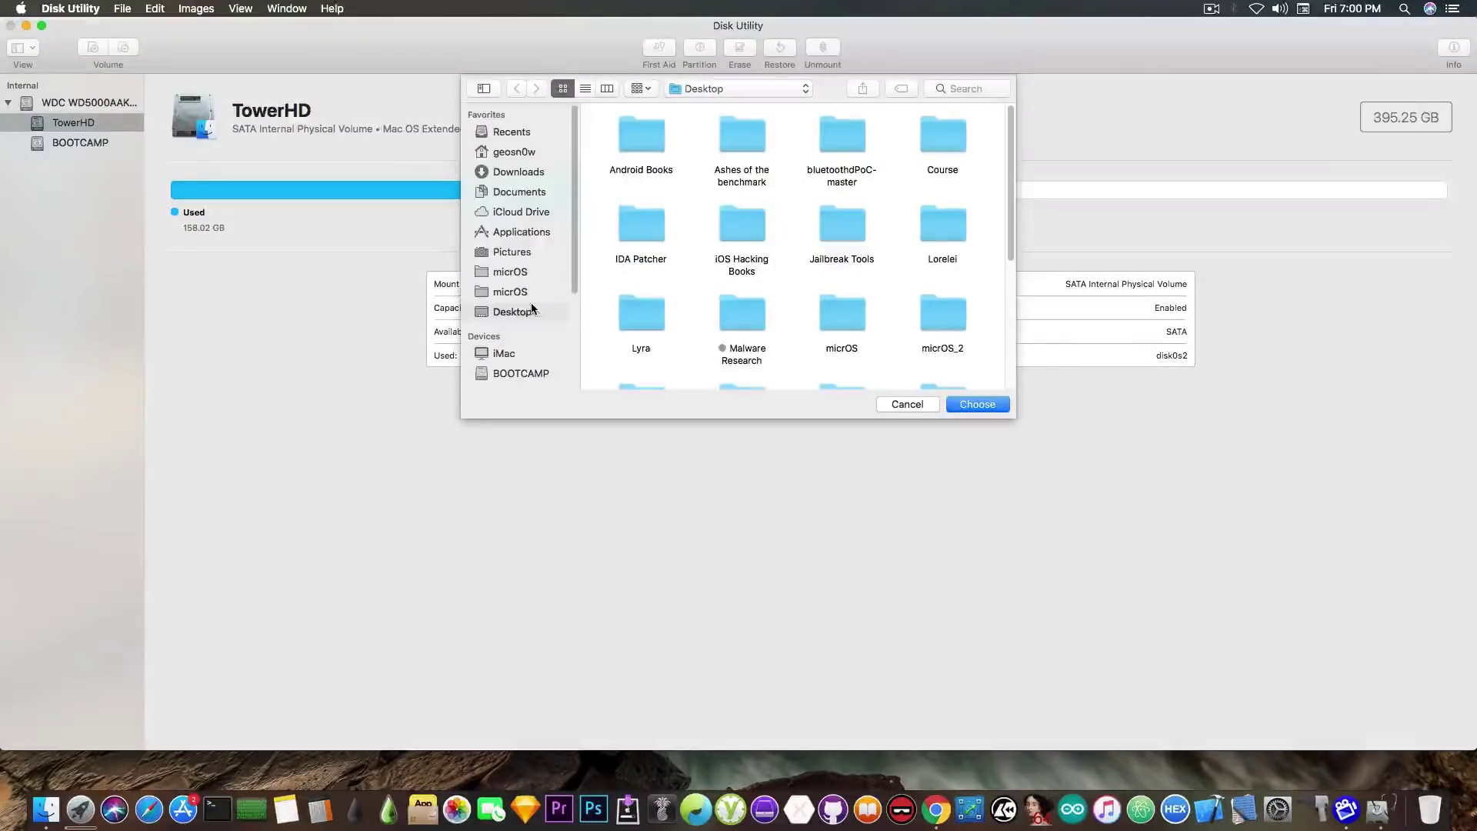
{"action": "scroll", "coordinate": [832, 271], "scroll_direction": "down", "scroll_amount": 5}
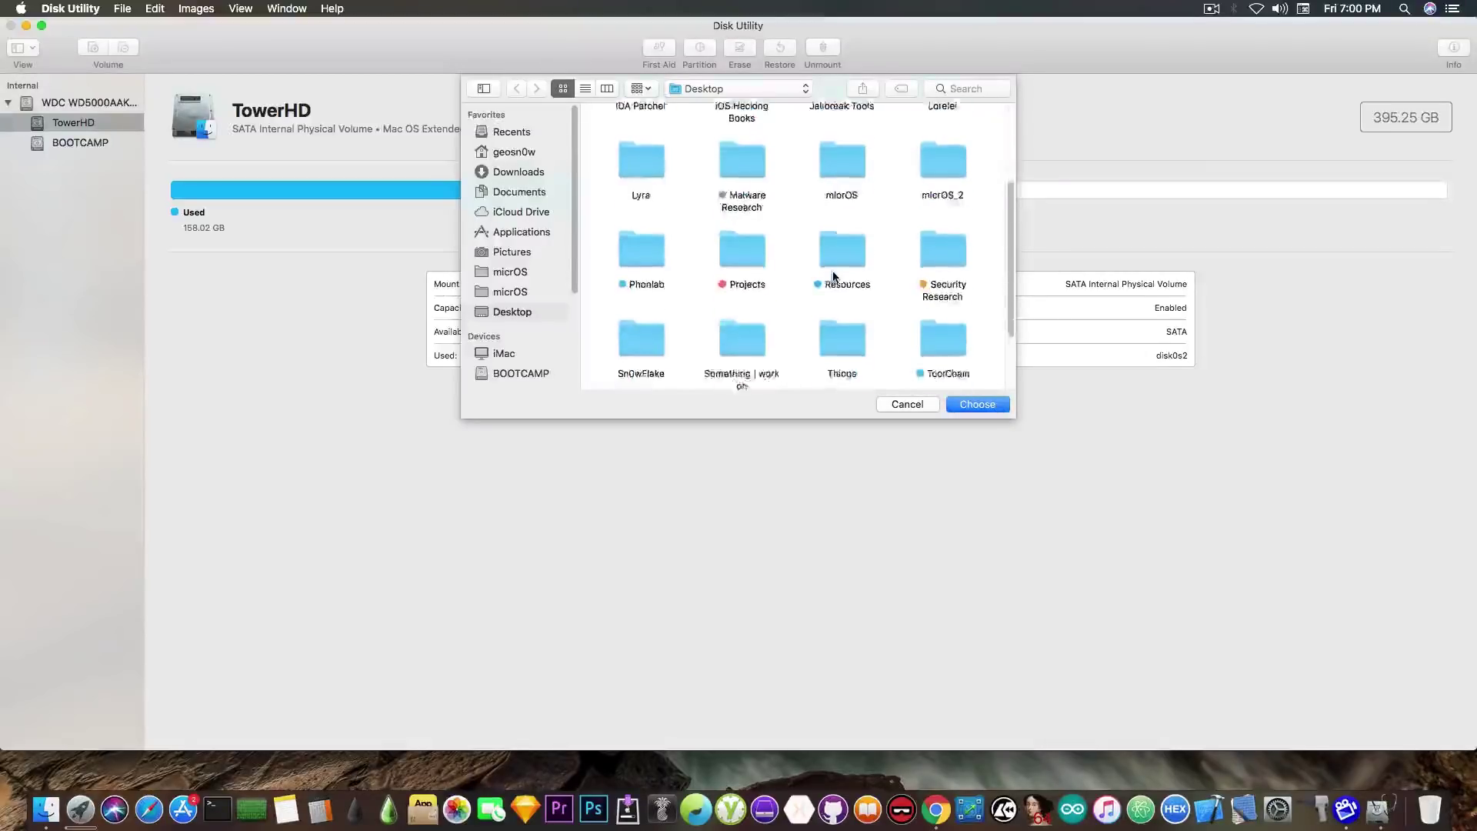
{"action": "scroll", "coordinate": [809, 304], "scroll_direction": "up", "scroll_amount": 4}
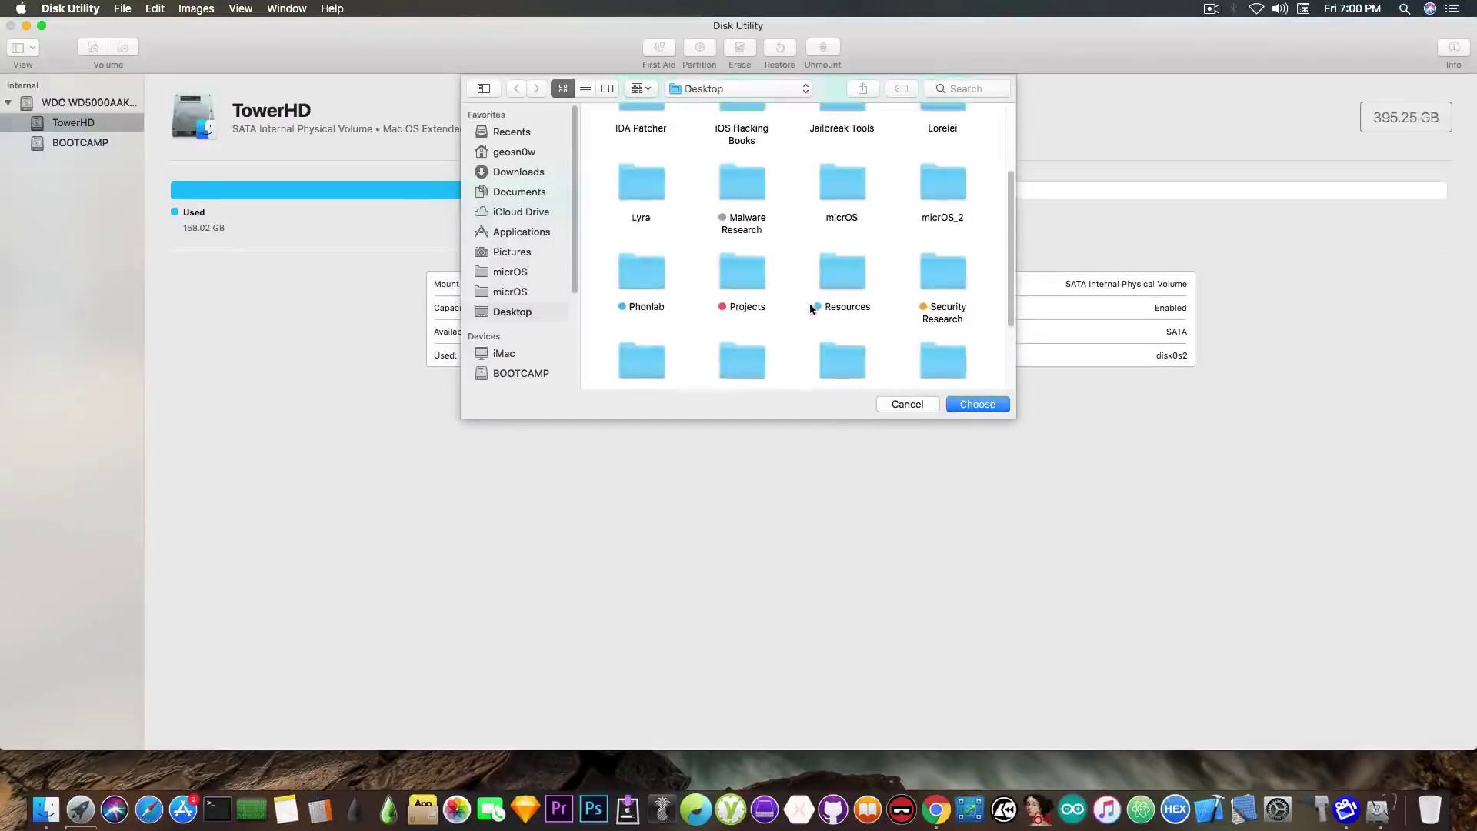
{"action": "scroll", "coordinate": [810, 308], "scroll_direction": "up", "scroll_amount": 2}
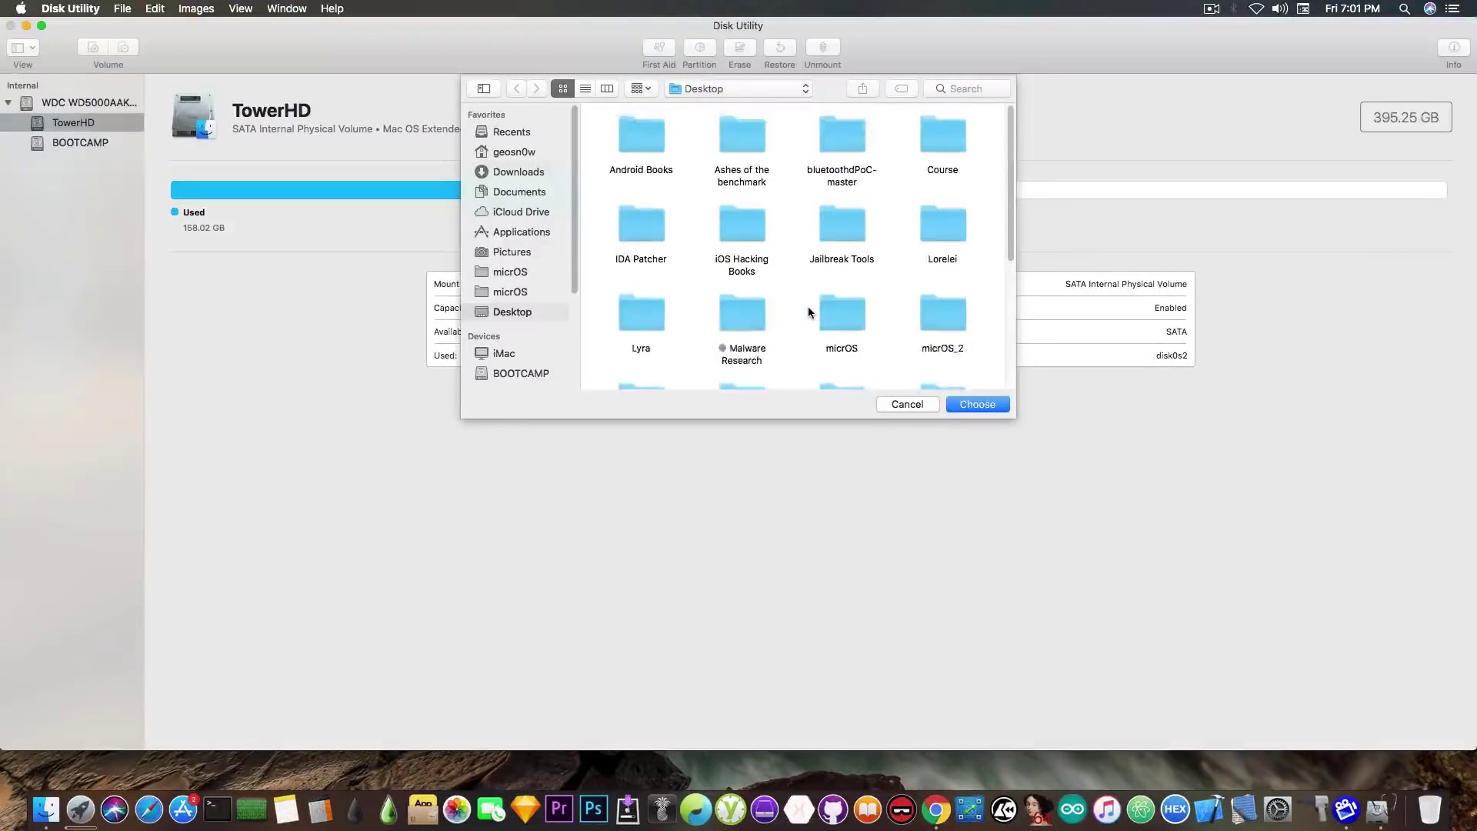
{"action": "scroll", "coordinate": [693, 193], "scroll_direction": "down", "scroll_amount": 3}
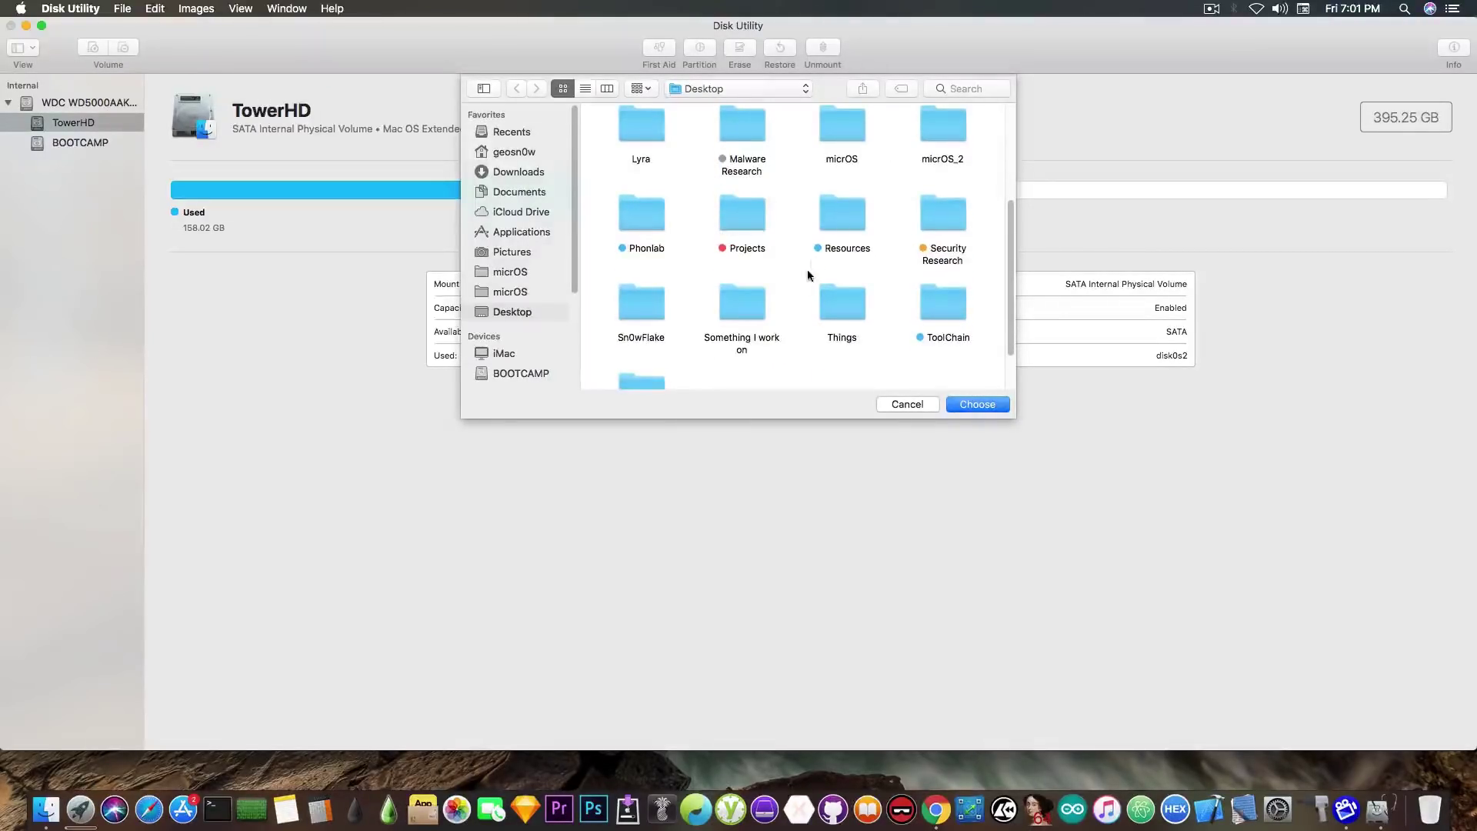
{"action": "left_click", "coordinate": [747, 303]}
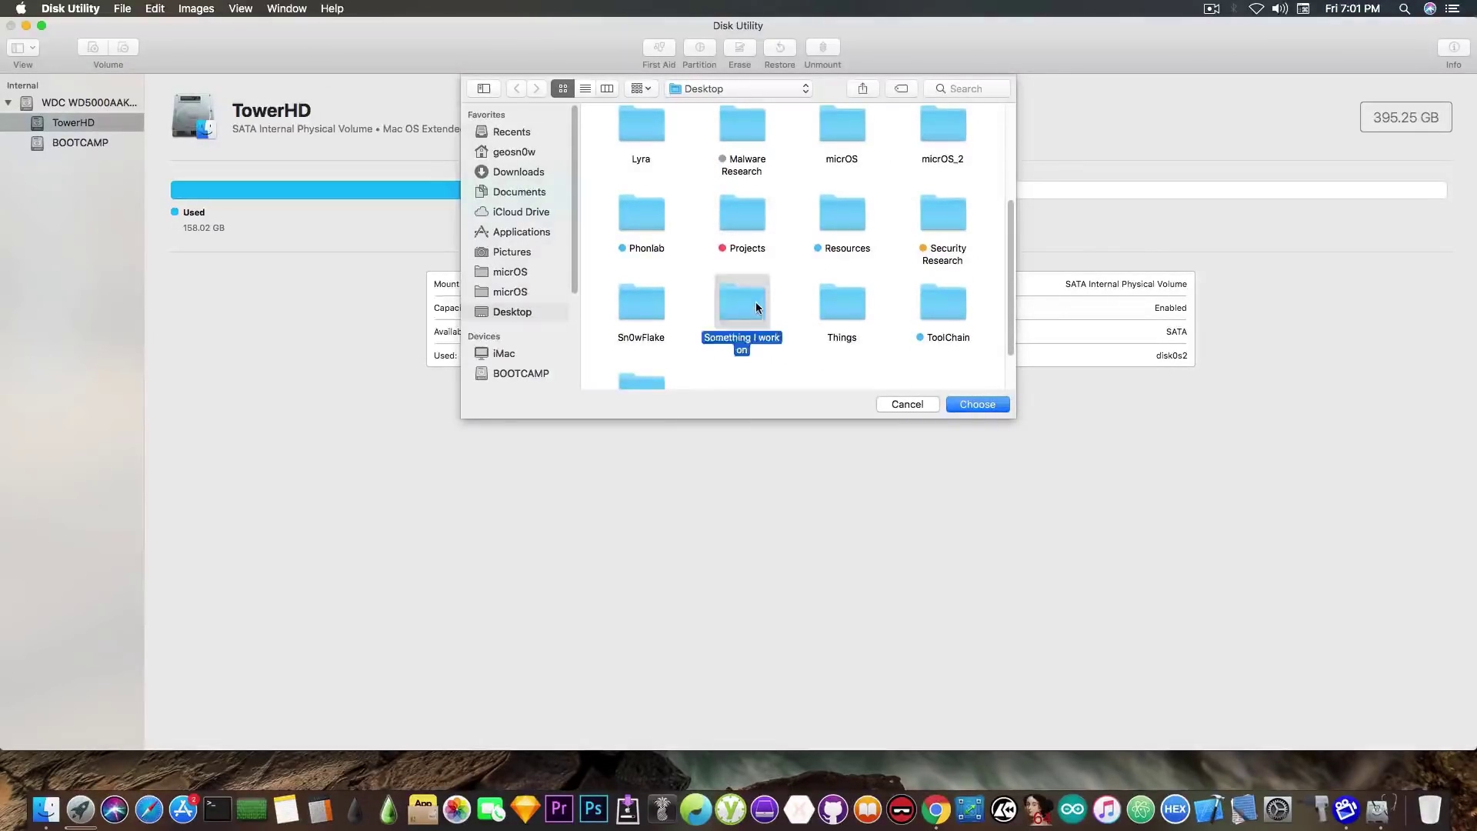
{"action": "left_click", "coordinate": [977, 404]}
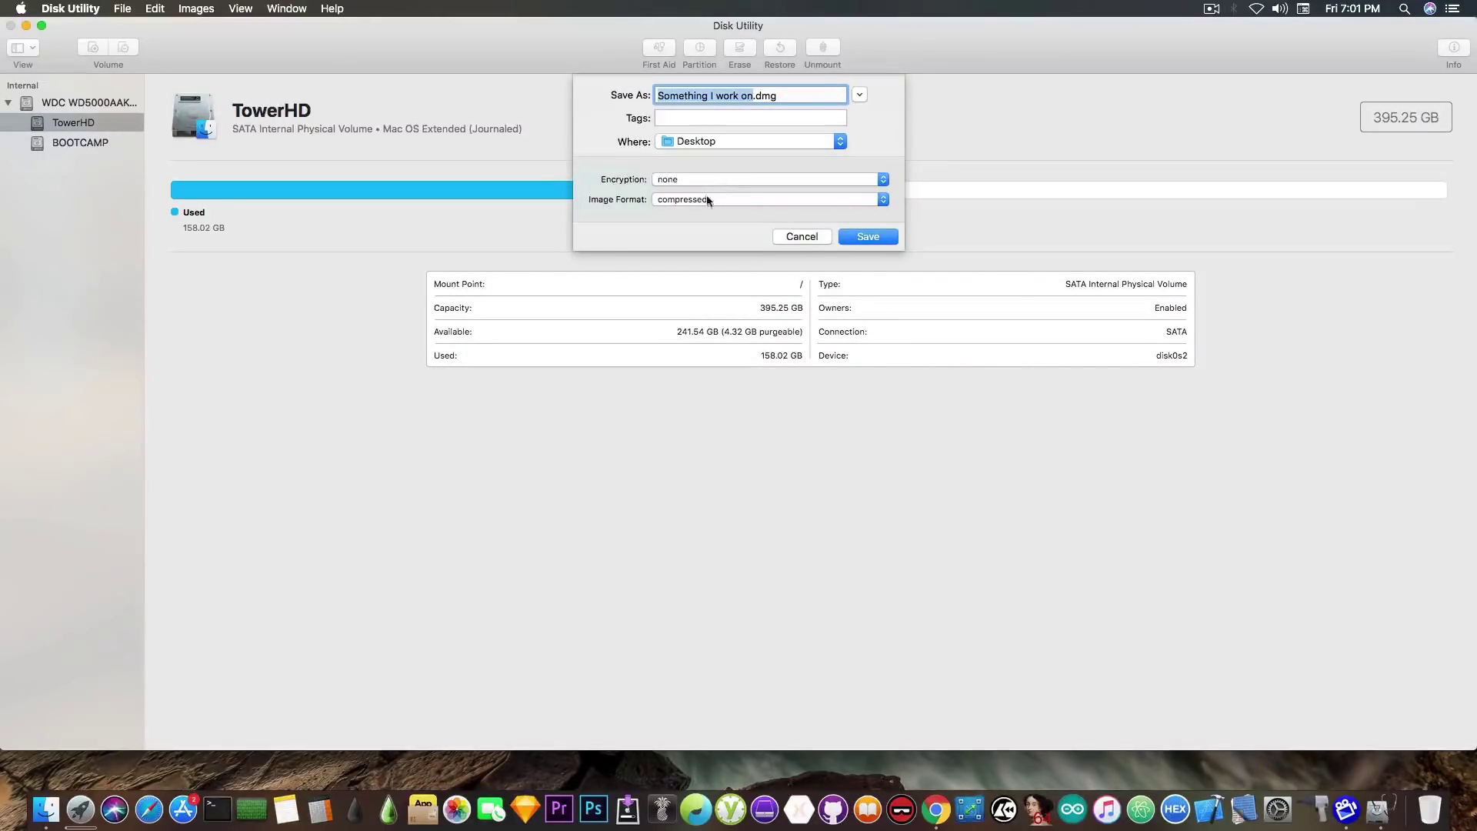
Step: Set the image's encryption to 256-bit AES and enter and verify the encryption password
{"action": "left_click", "coordinate": [653, 181]}
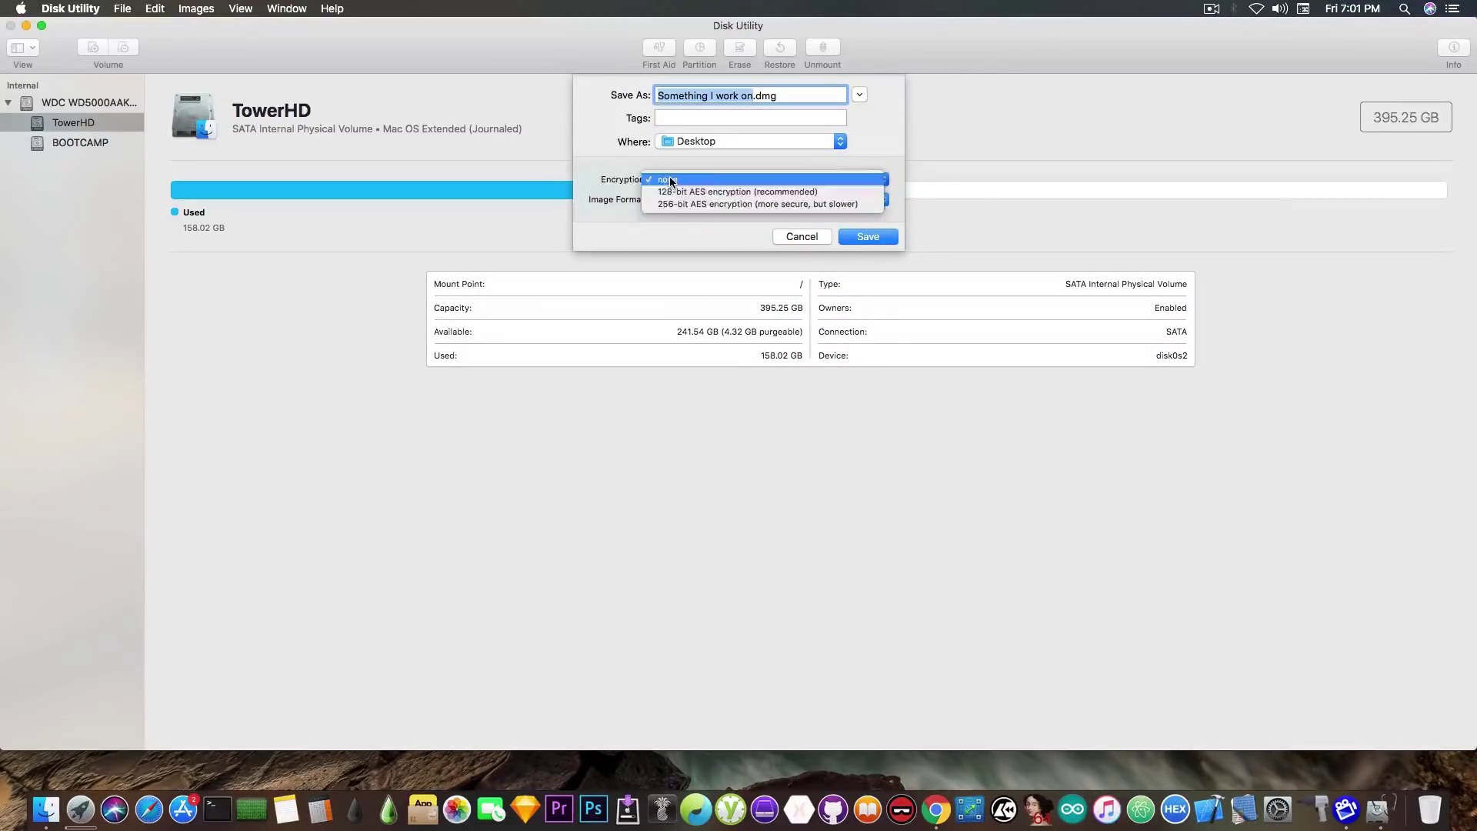
{"action": "left_click", "coordinate": [691, 204]}
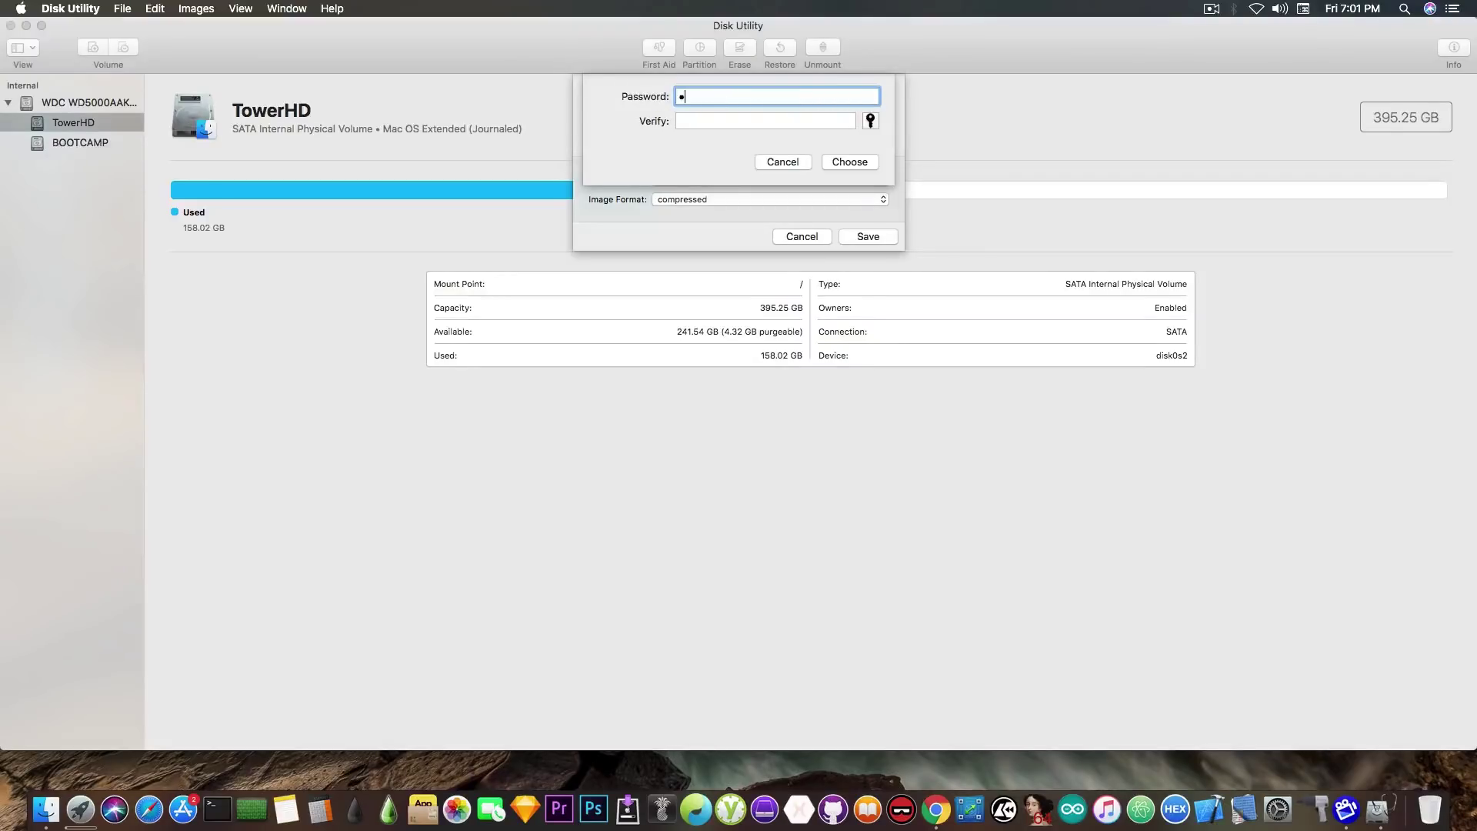
{"action": "type", "text": "••••••"}
{"action": "key", "text": "Tab"}
{"action": "type", "text": "•••"}
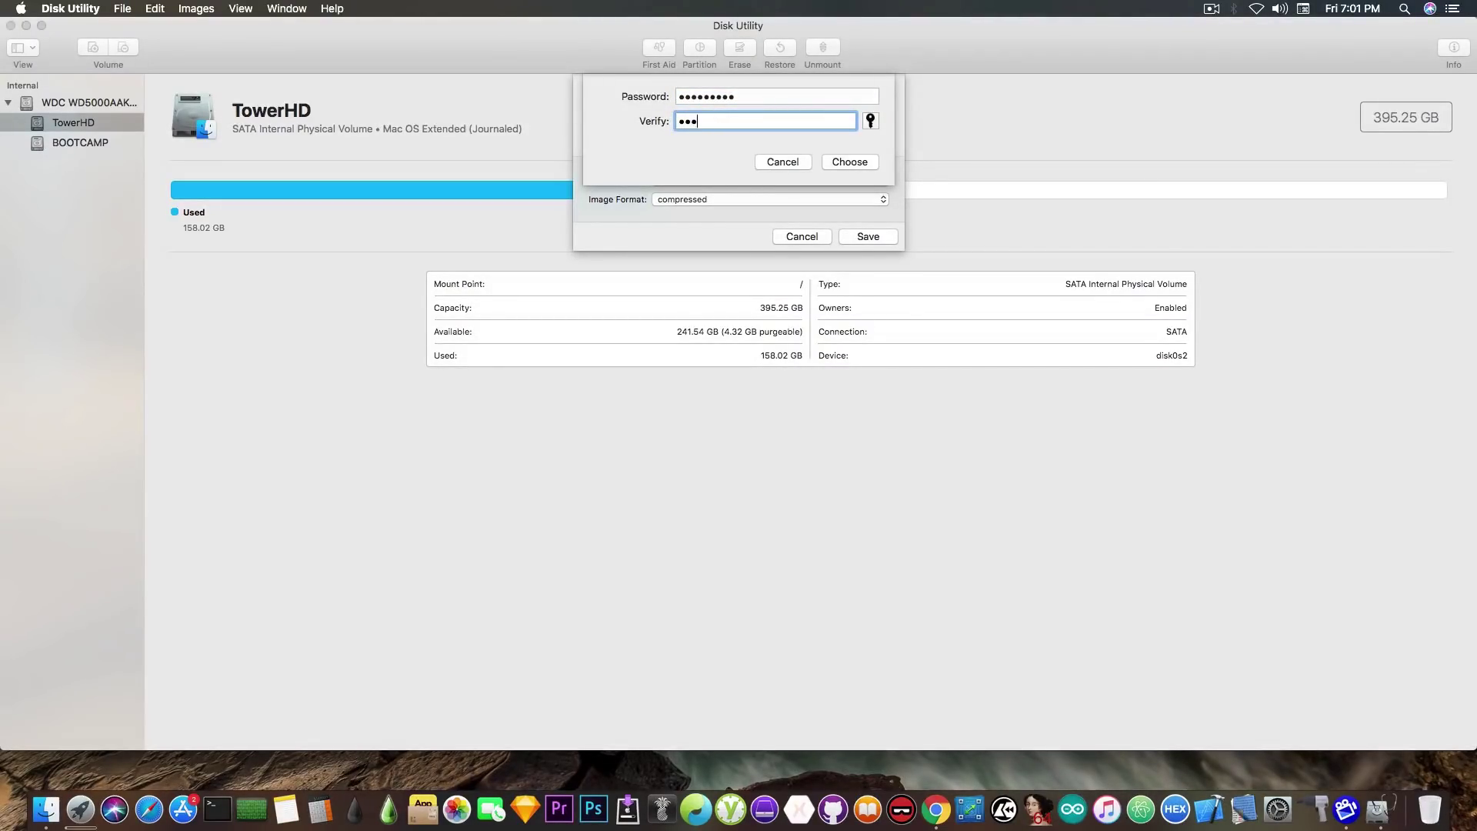
{"action": "type", "text": "••••••"}
{"action": "left_click", "coordinate": [846, 161]}
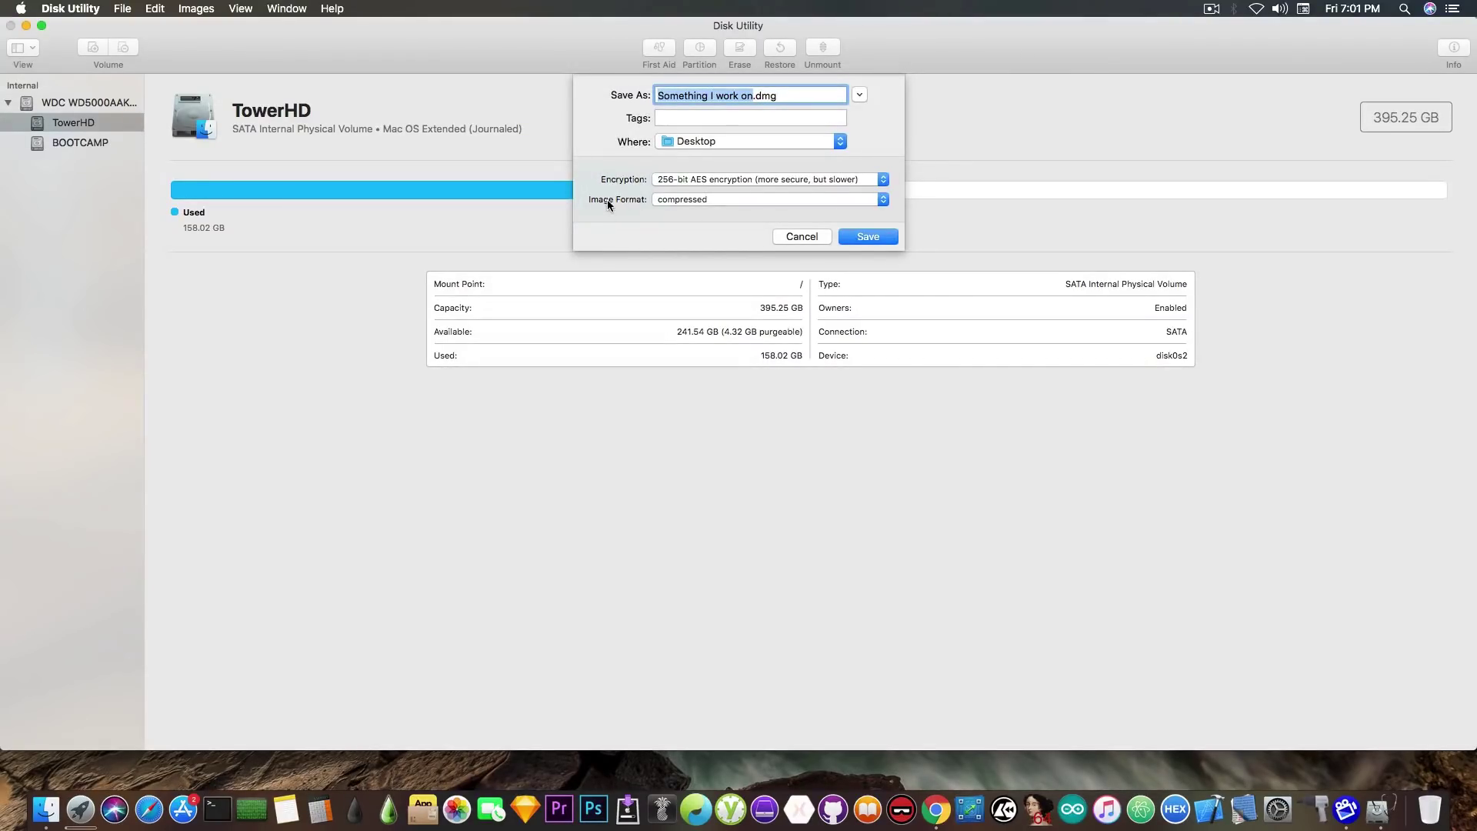
Step: Choose the image format, save the encrypted image to the Desktop as "Something I work on.dmg", and dismiss the finished operation
{"action": "left_click", "coordinate": [662, 202]}
{"action": "left_click", "coordinate": [688, 214]}
{"action": "left_click", "coordinate": [867, 237]}
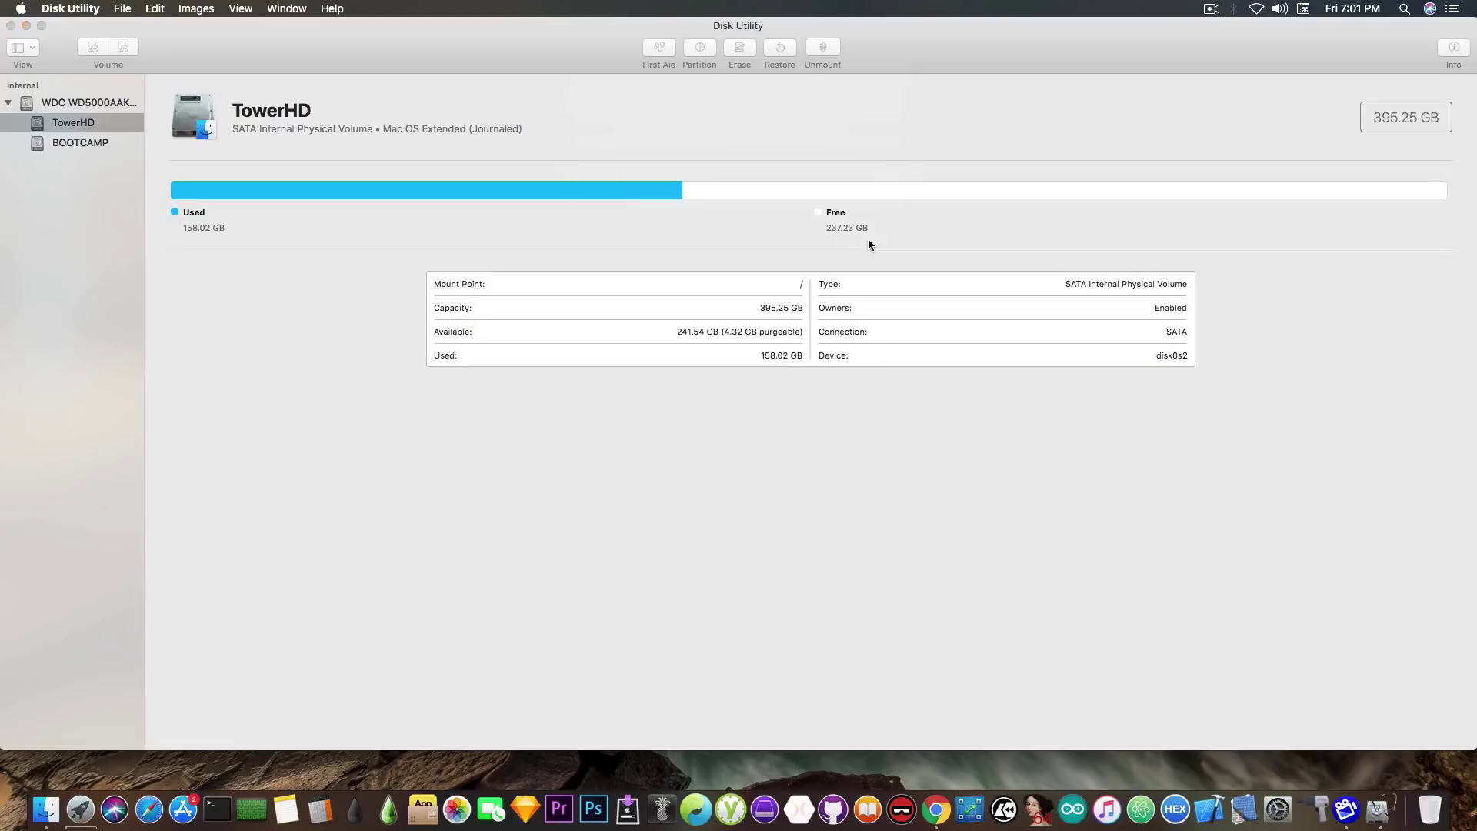
{"action": "left_click", "coordinate": [613, 153]}
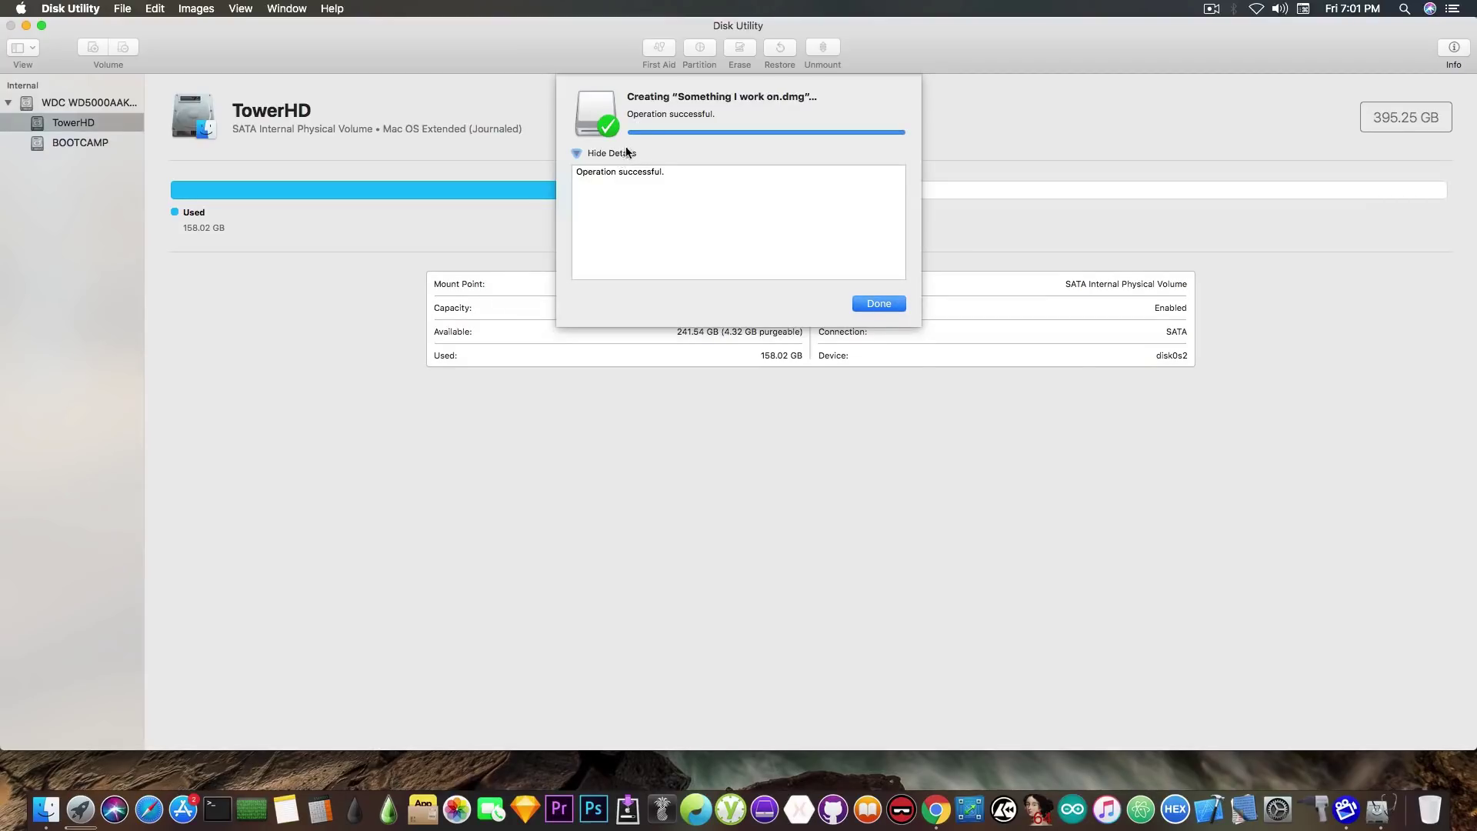
{"action": "left_click", "coordinate": [881, 305]}
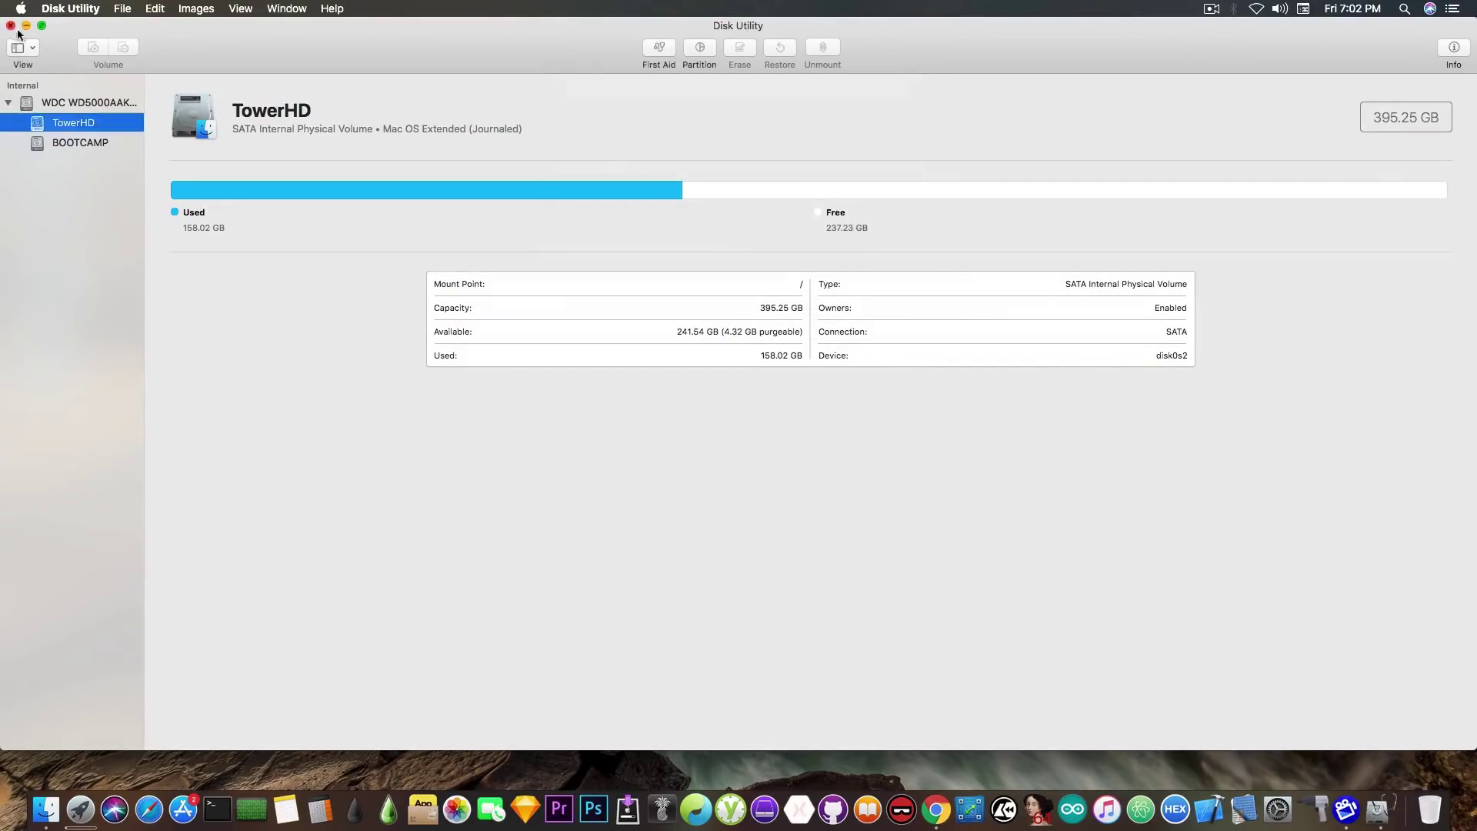
Step: Minimize Disk Utility, move the original "Something I work on" folder to the Trash, and empty the Trash
{"action": "left_click", "coordinate": [28, 25]}
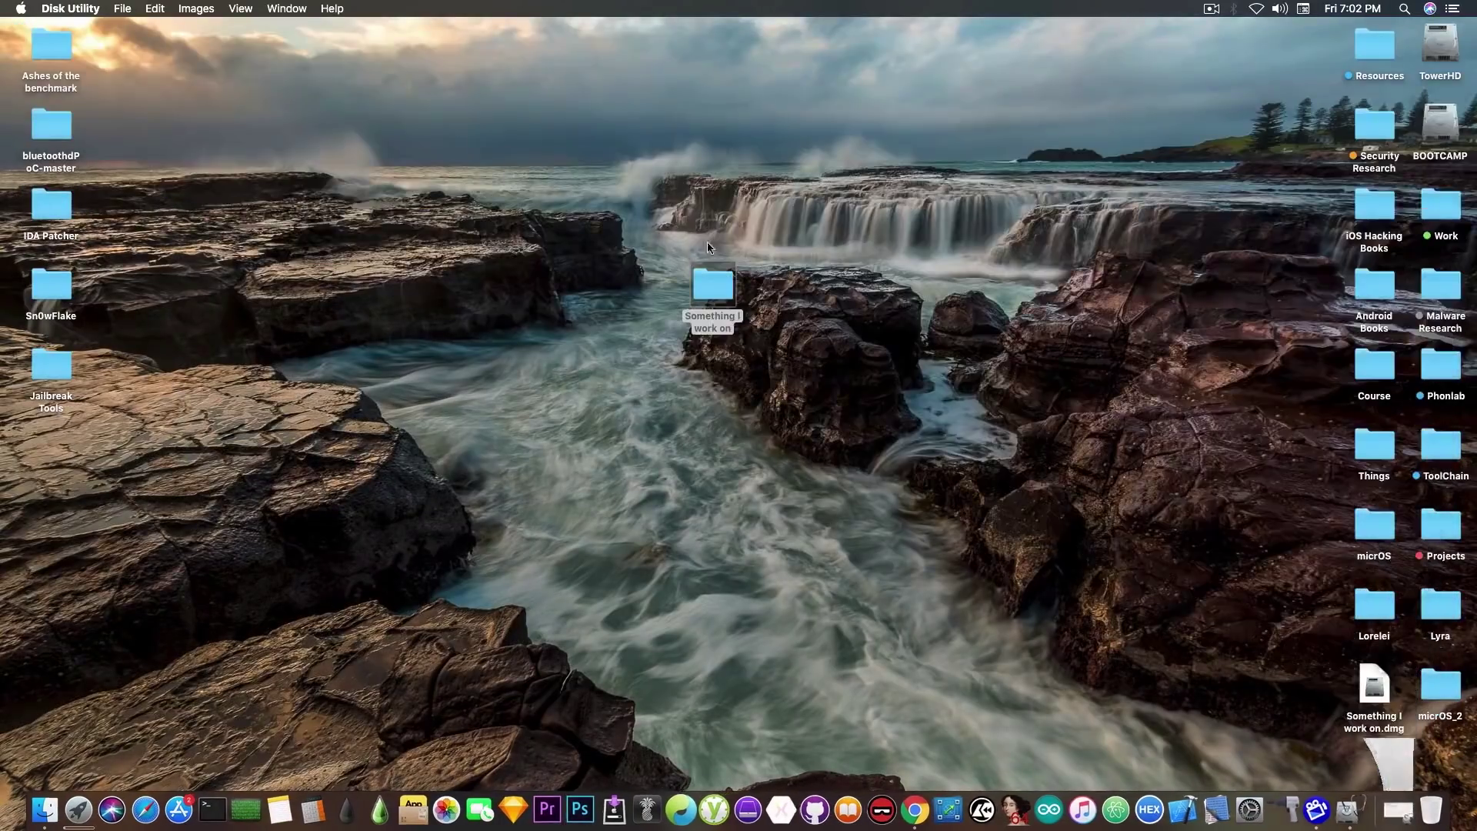
{"action": "right_click", "coordinate": [723, 283]}
{"action": "left_click", "coordinate": [762, 306]}
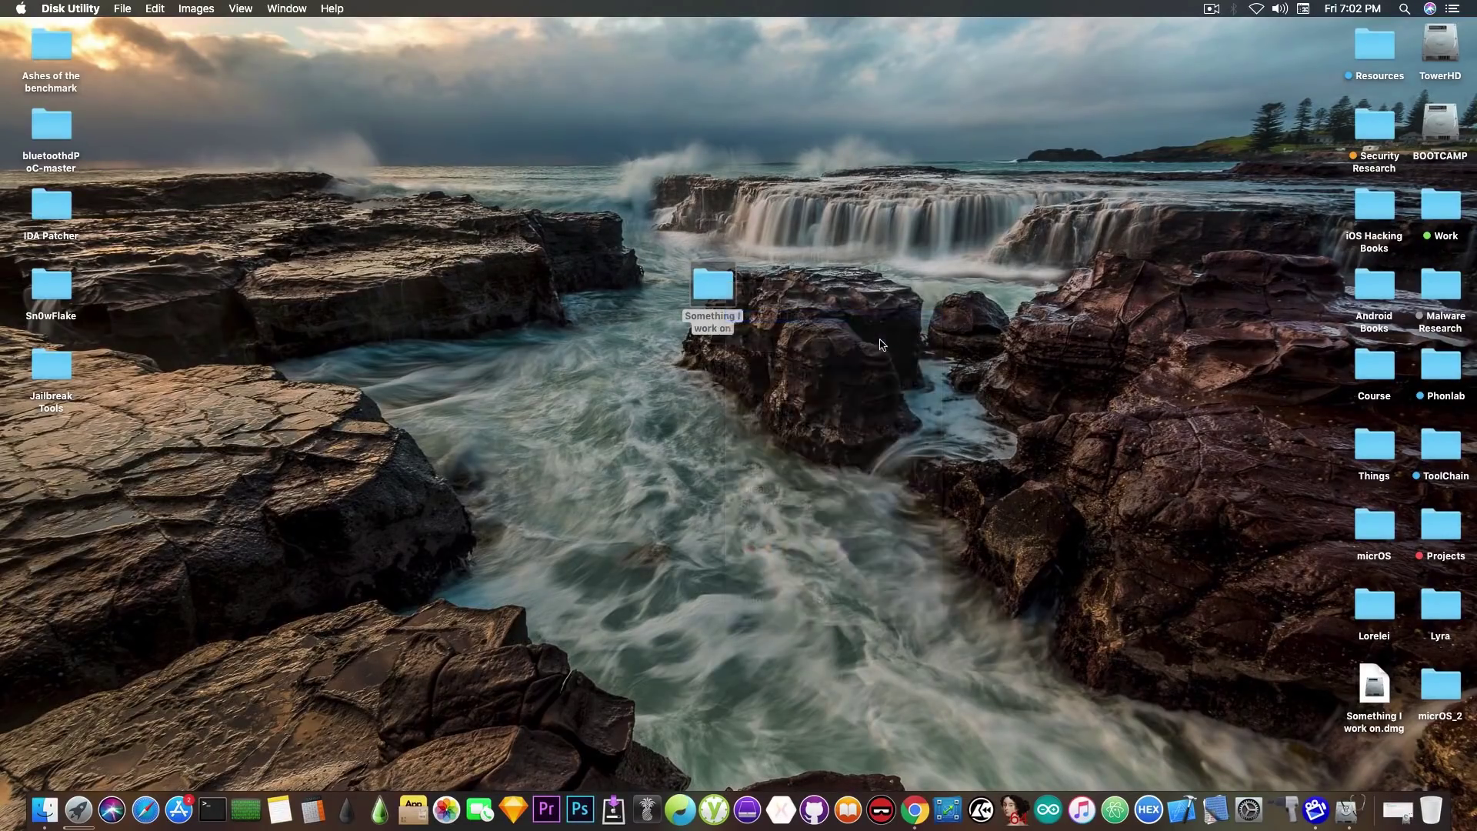
{"action": "right_click", "coordinate": [1423, 798]}
{"action": "left_click", "coordinate": [1423, 763]}
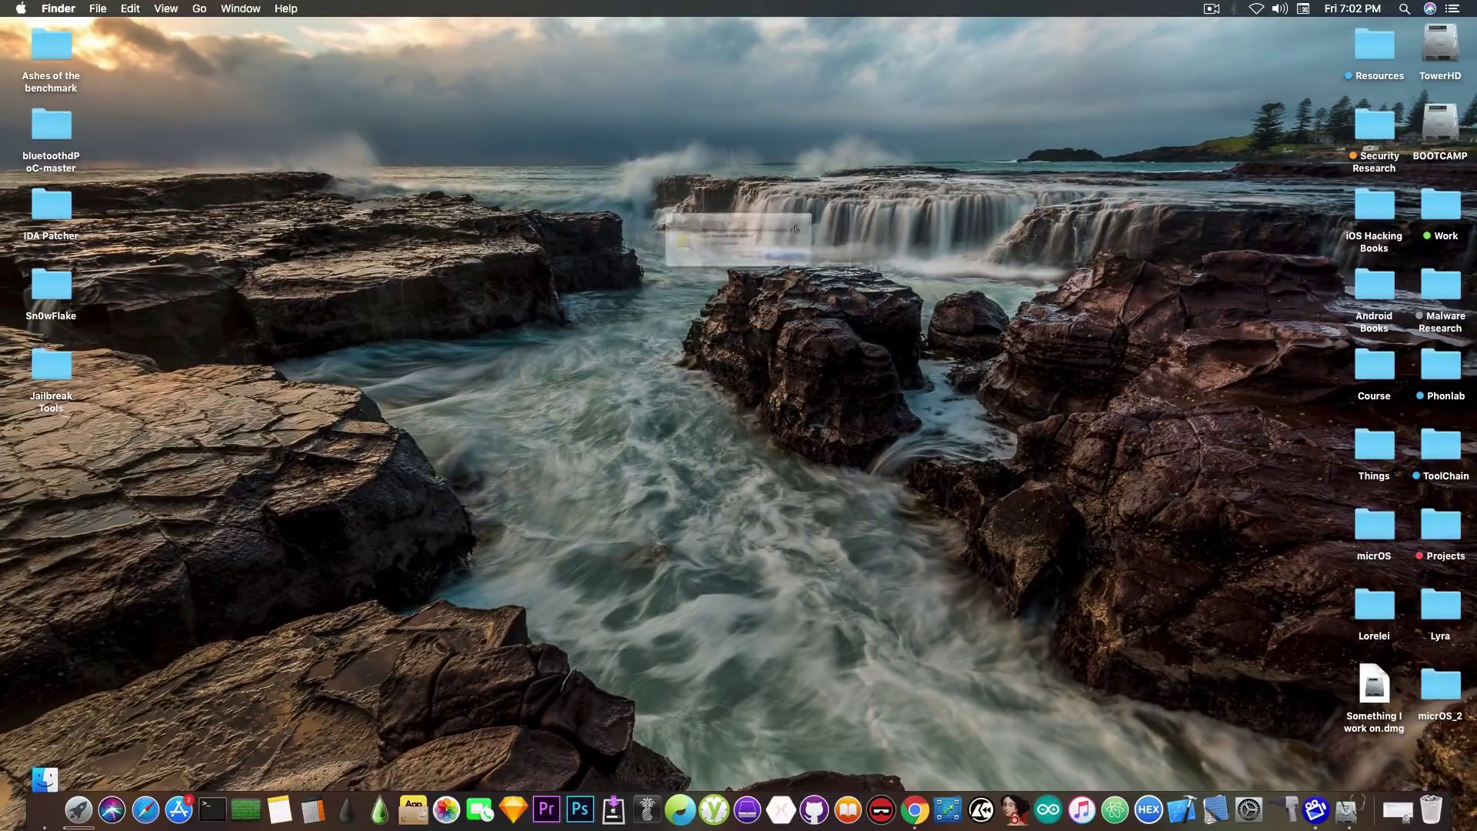
{"action": "left_click", "coordinate": [839, 274]}
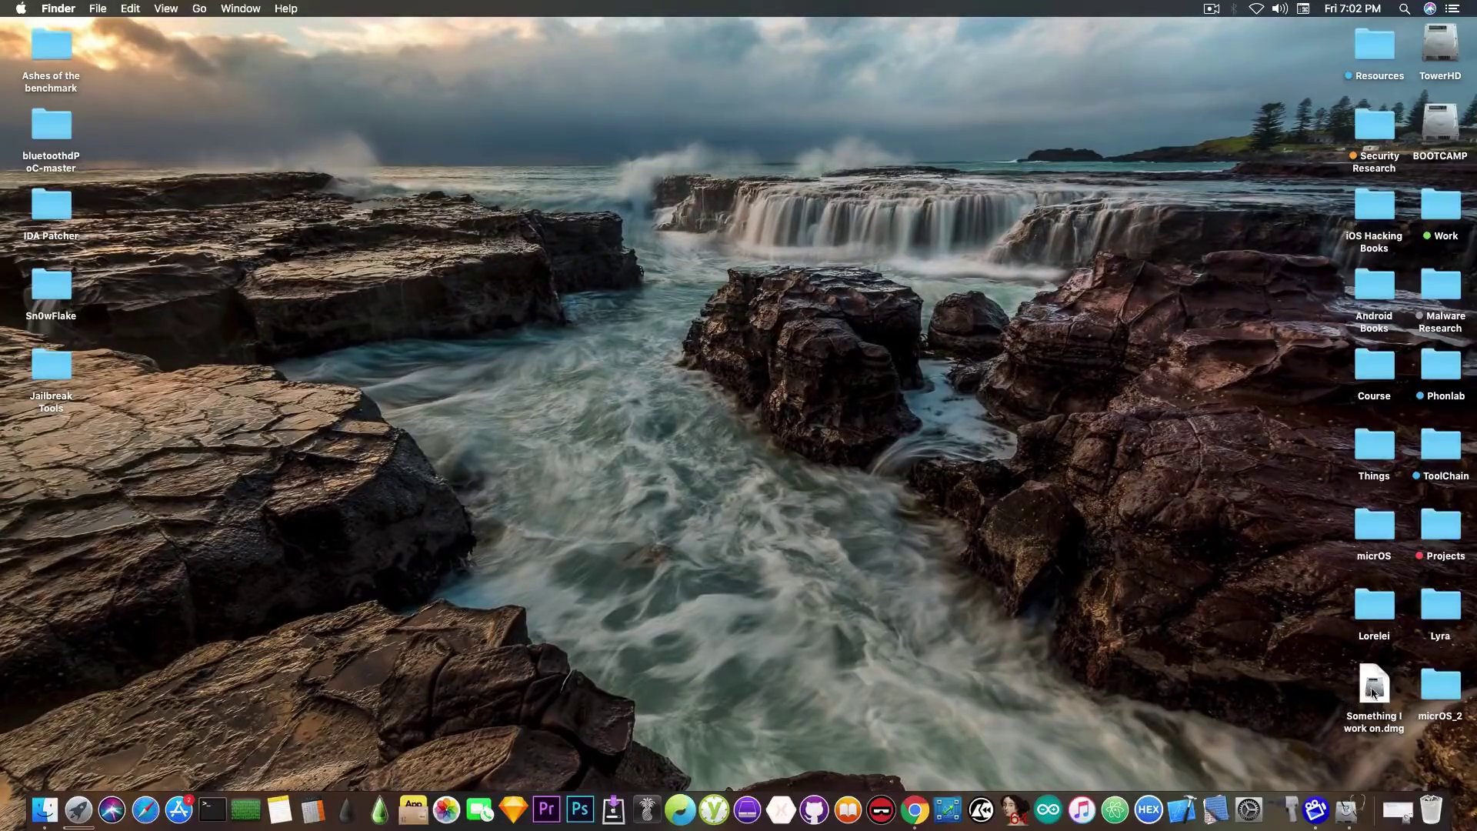
Step: Move "Something I work on.dmg" below the Jailbreak Tools folder on the desktop and mount it by entering the image password
{"action": "left_click_drag", "start_coordinate": [1369, 692], "coordinate": [710, 132]}
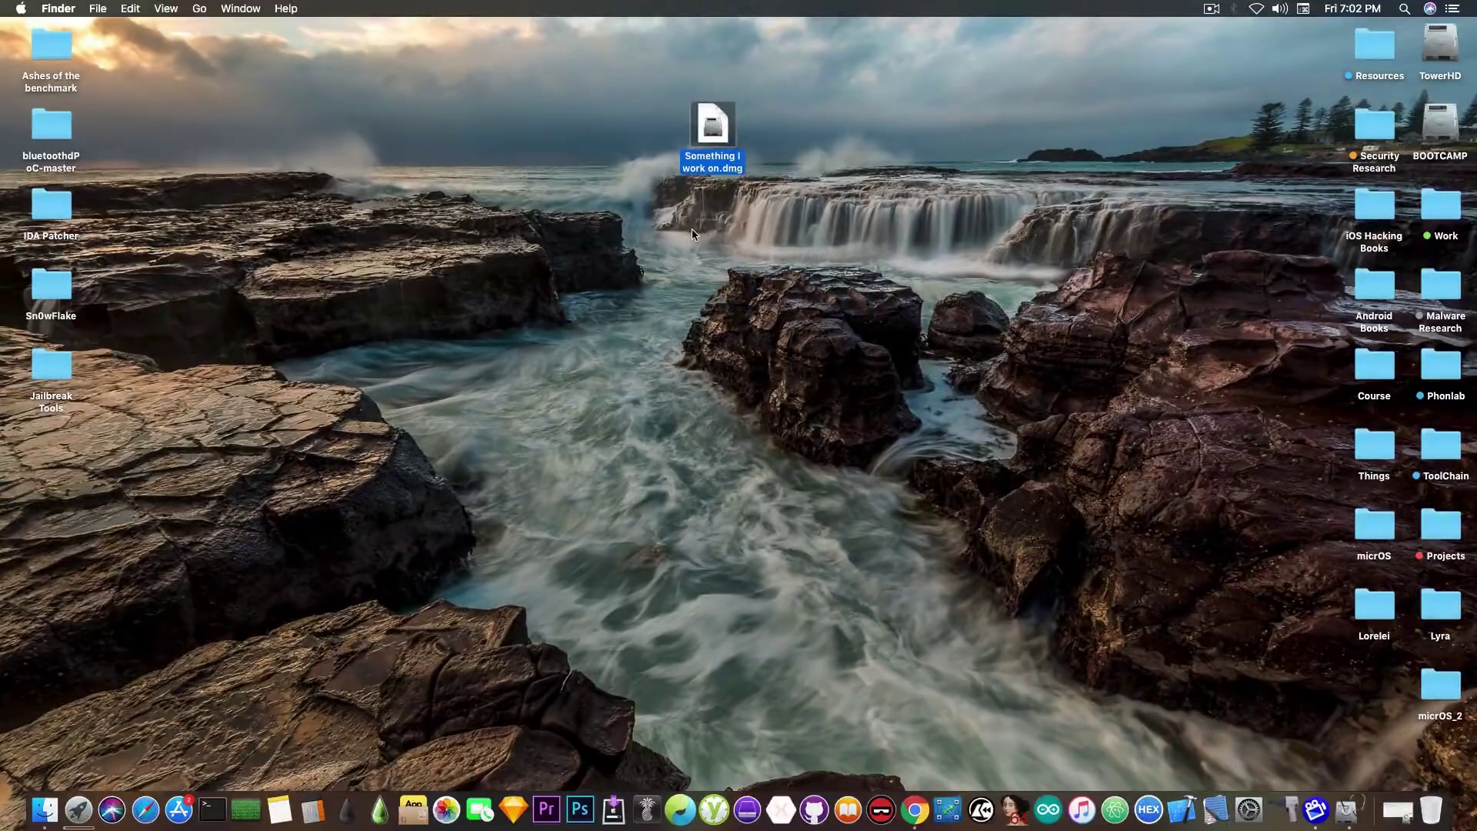
{"action": "left_click_drag", "start_coordinate": [696, 152], "coordinate": [48, 462]}
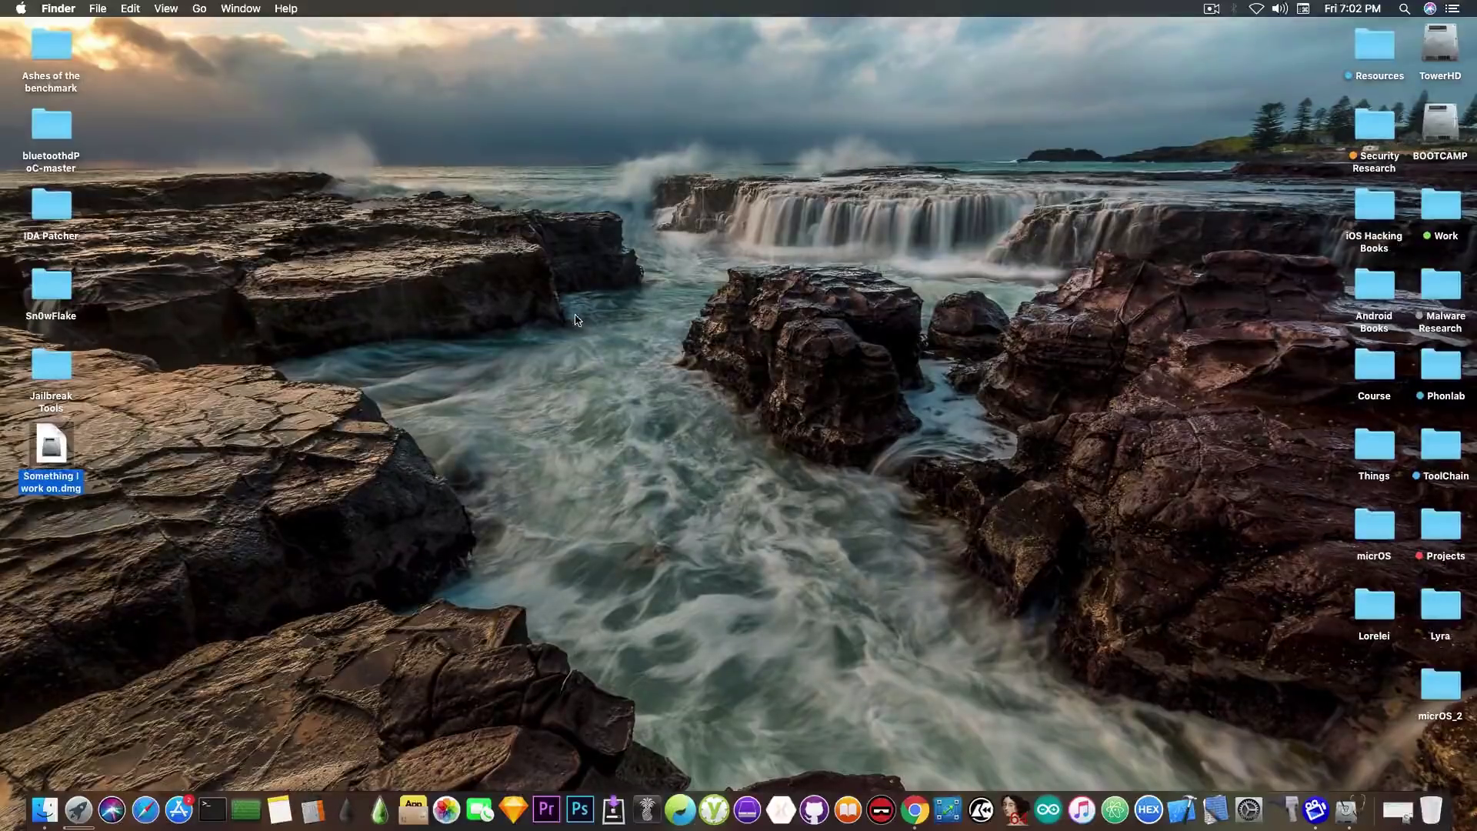
{"action": "key", "text": "super+o"}
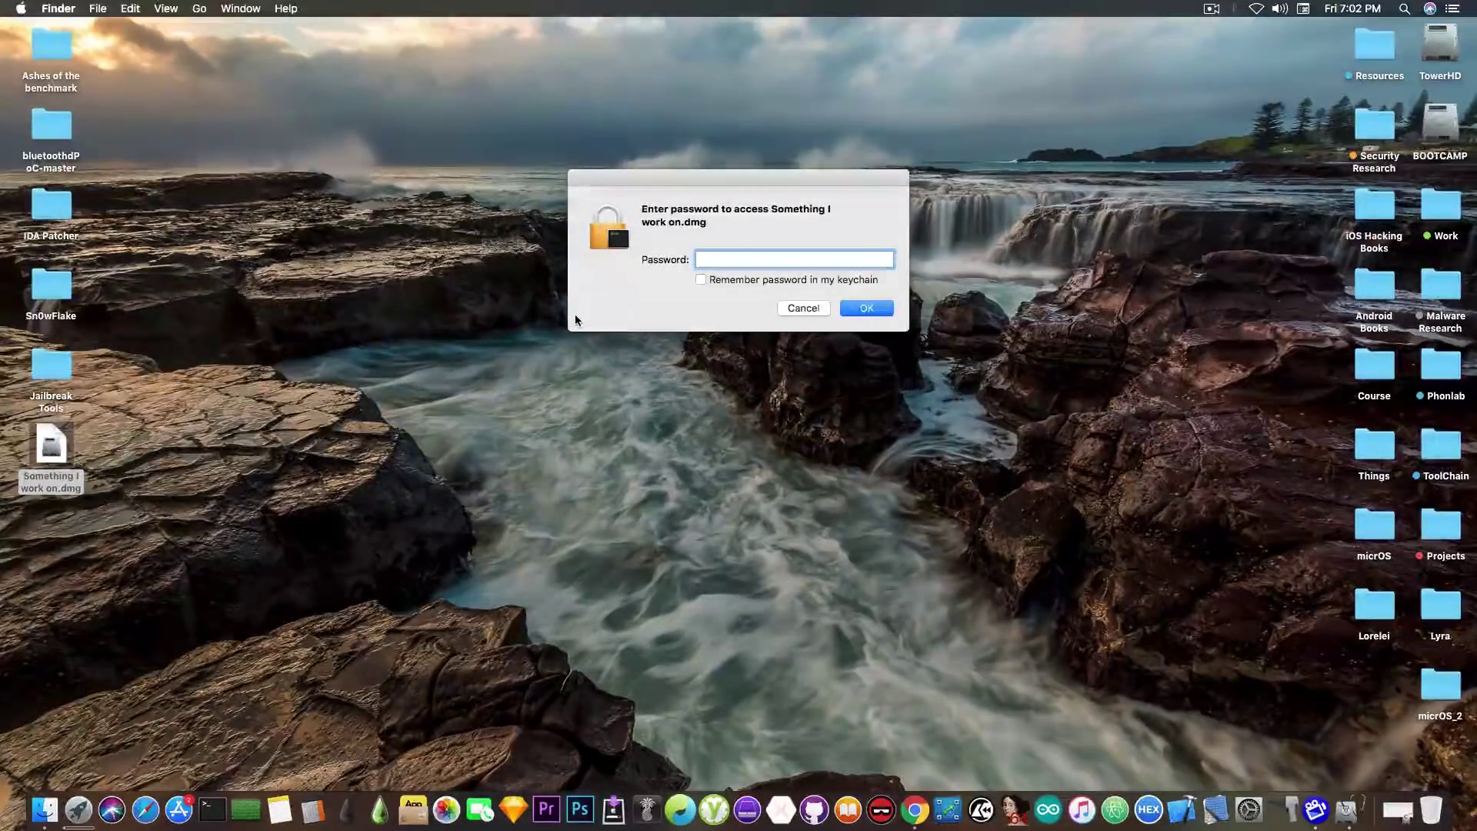
{"action": "type", "text": "p"}
{"action": "type", "text": "•"}
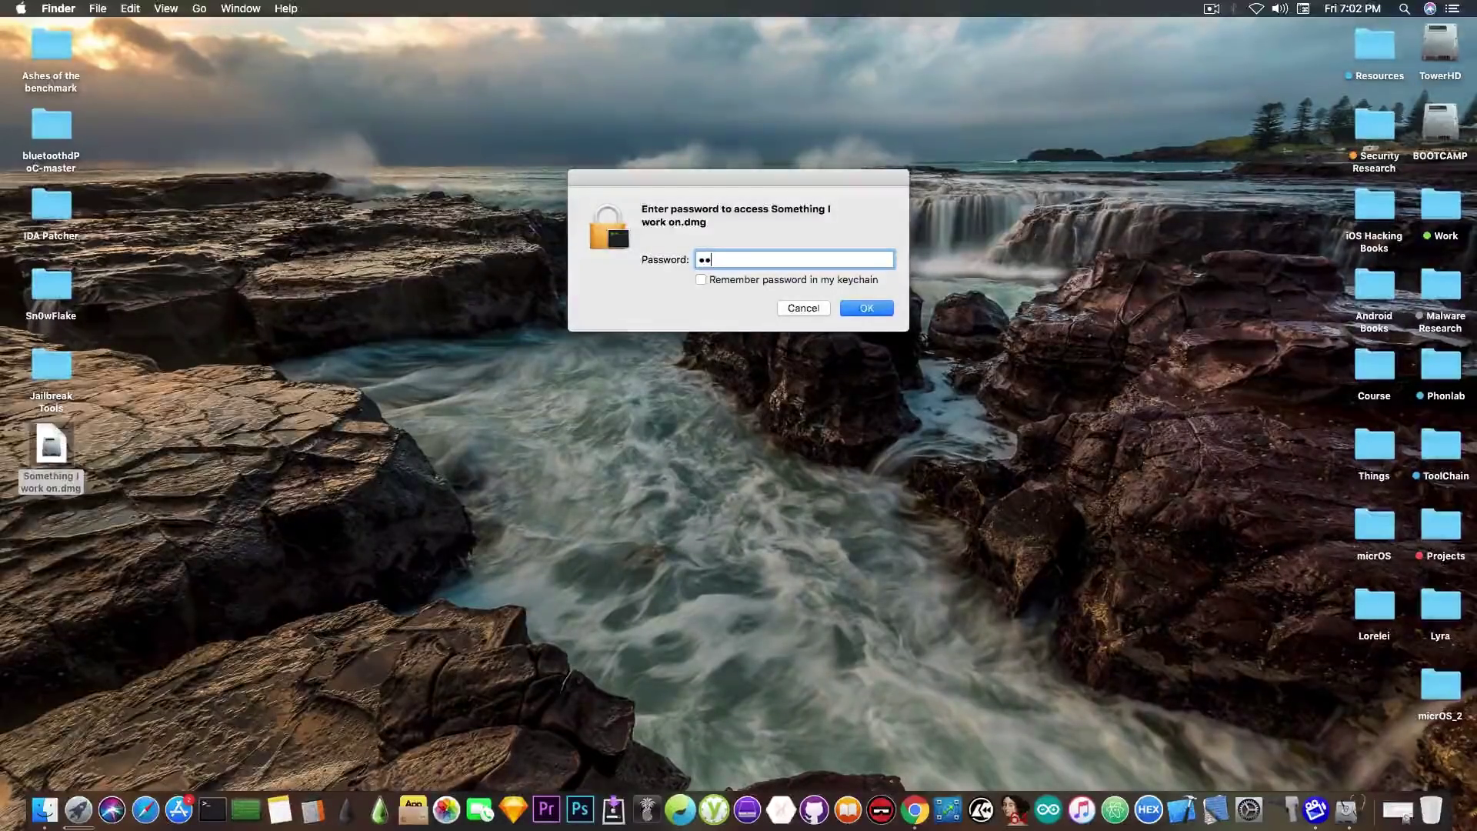
{"action": "key", "text": "BackSpace"}
{"action": "key", "text": "BackSpace"}
{"action": "type", "text": "•••sword"}
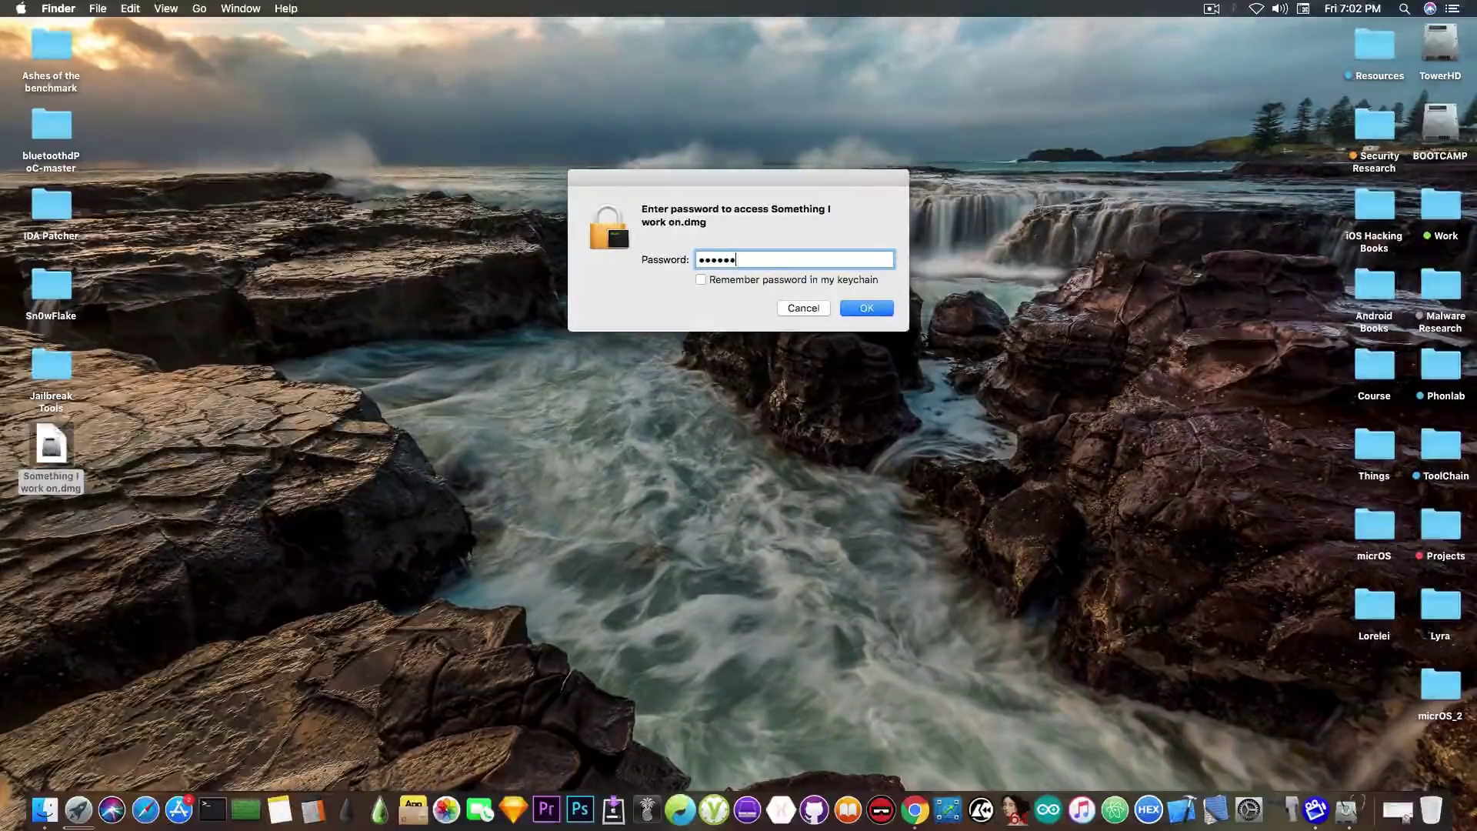
{"action": "key", "text": "Return"}
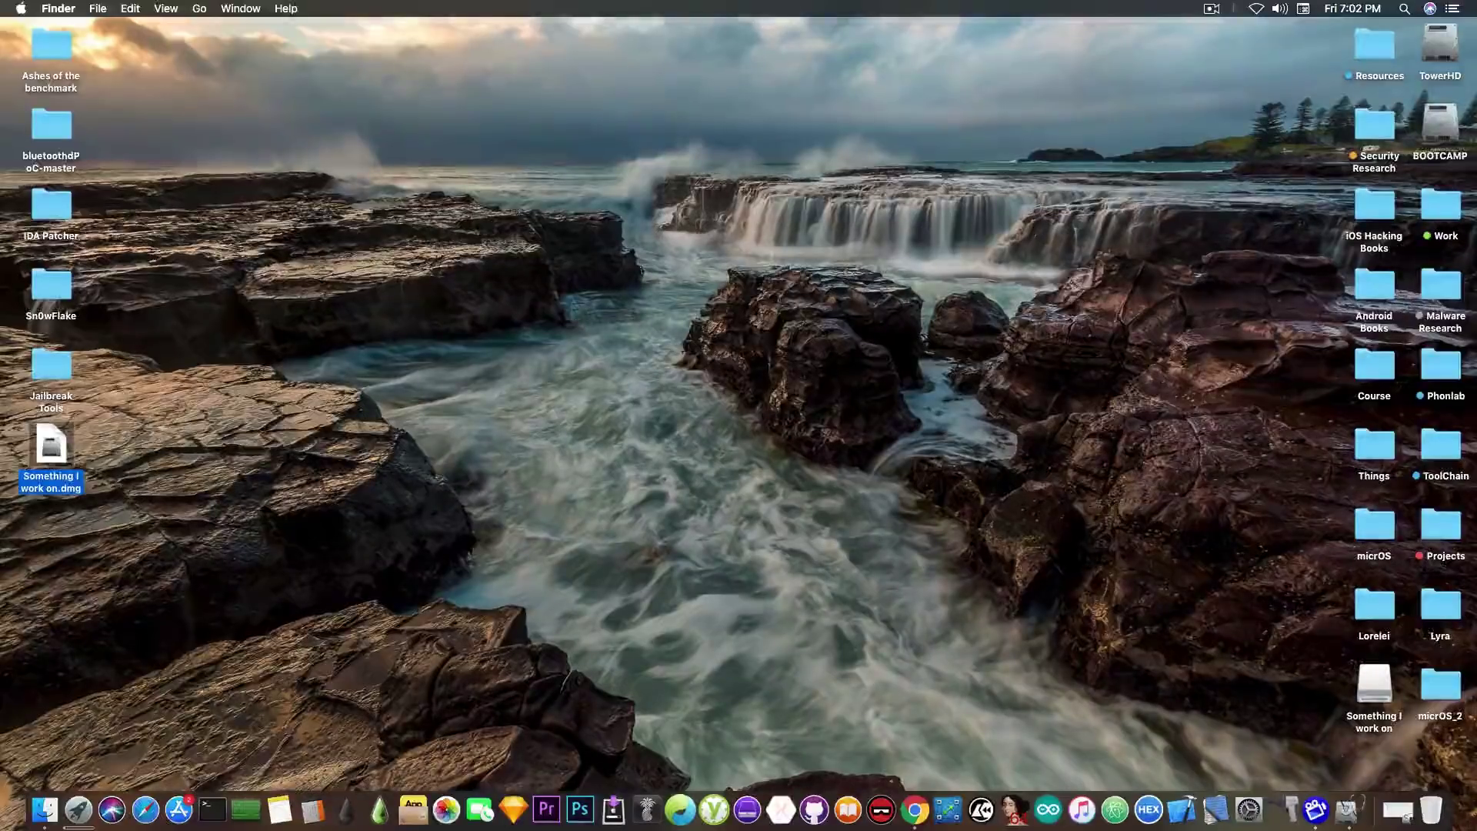
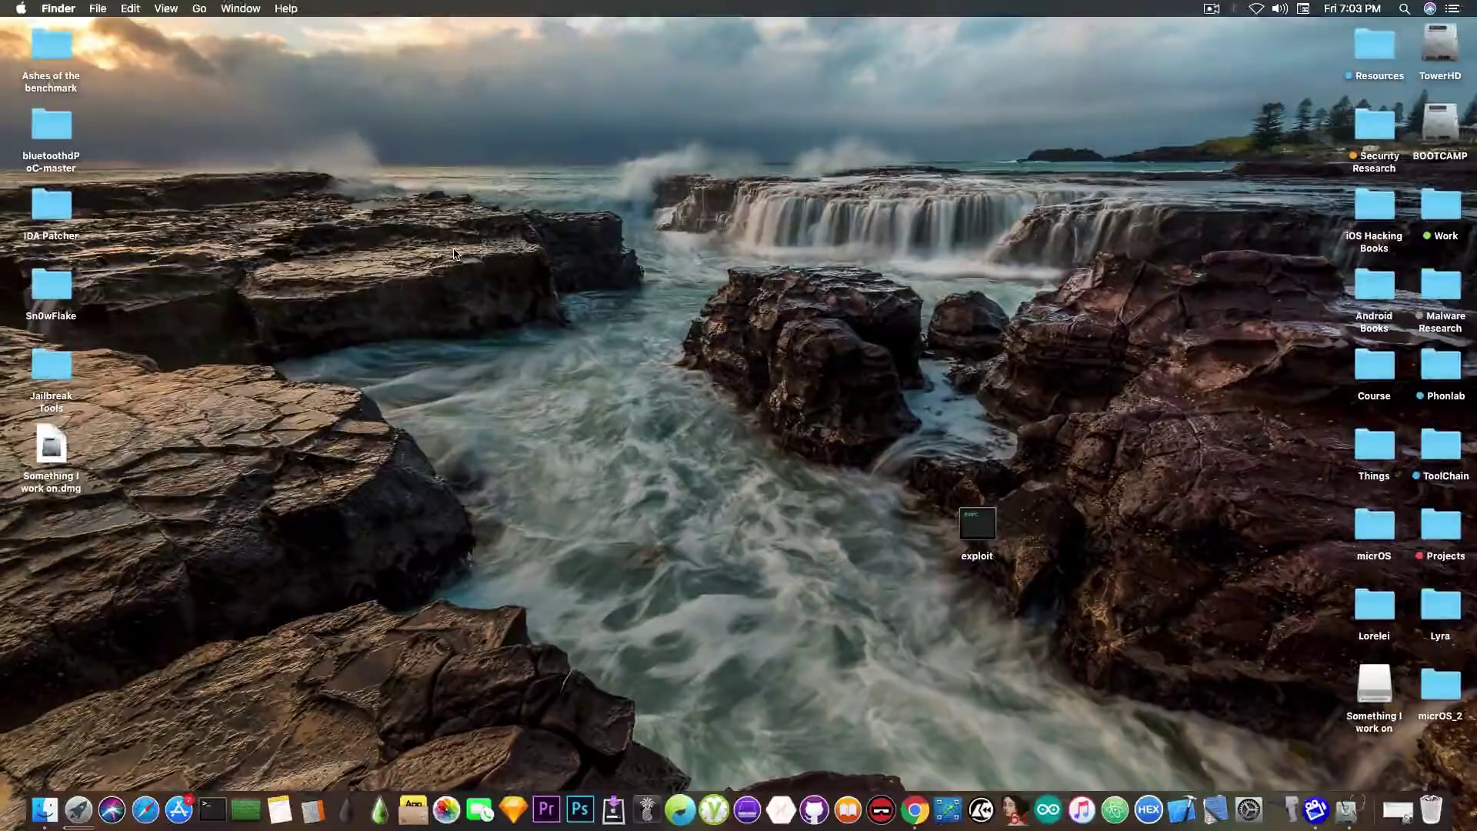
Step: Eject the mounted "Something I work on" volume, and reopen "Something I work on.dmg" to check for the password request, cancelling it without entering one
{"action": "right_click", "coordinate": [1367, 687]}
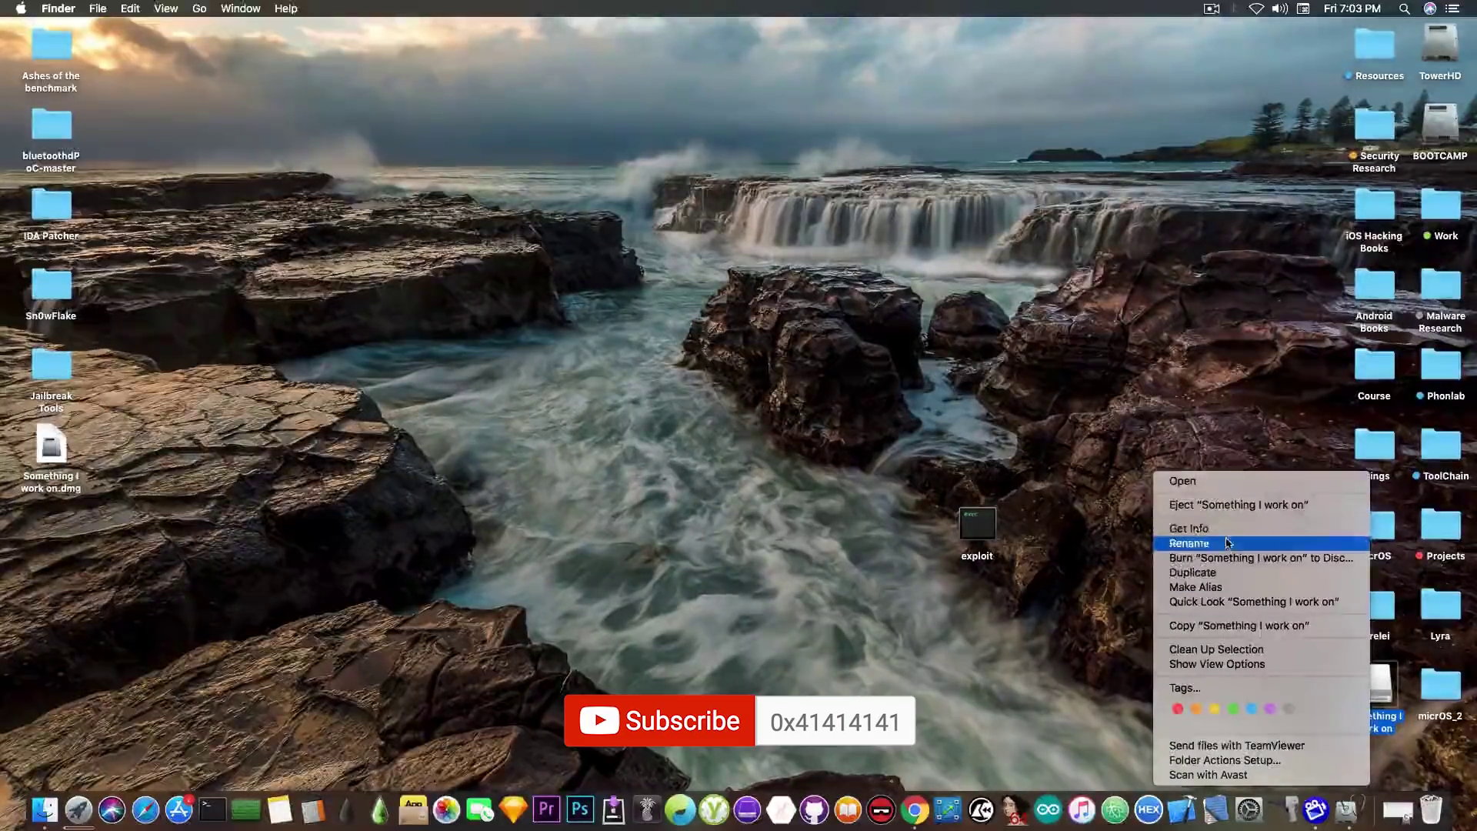
{"action": "left_click", "coordinate": [1235, 506]}
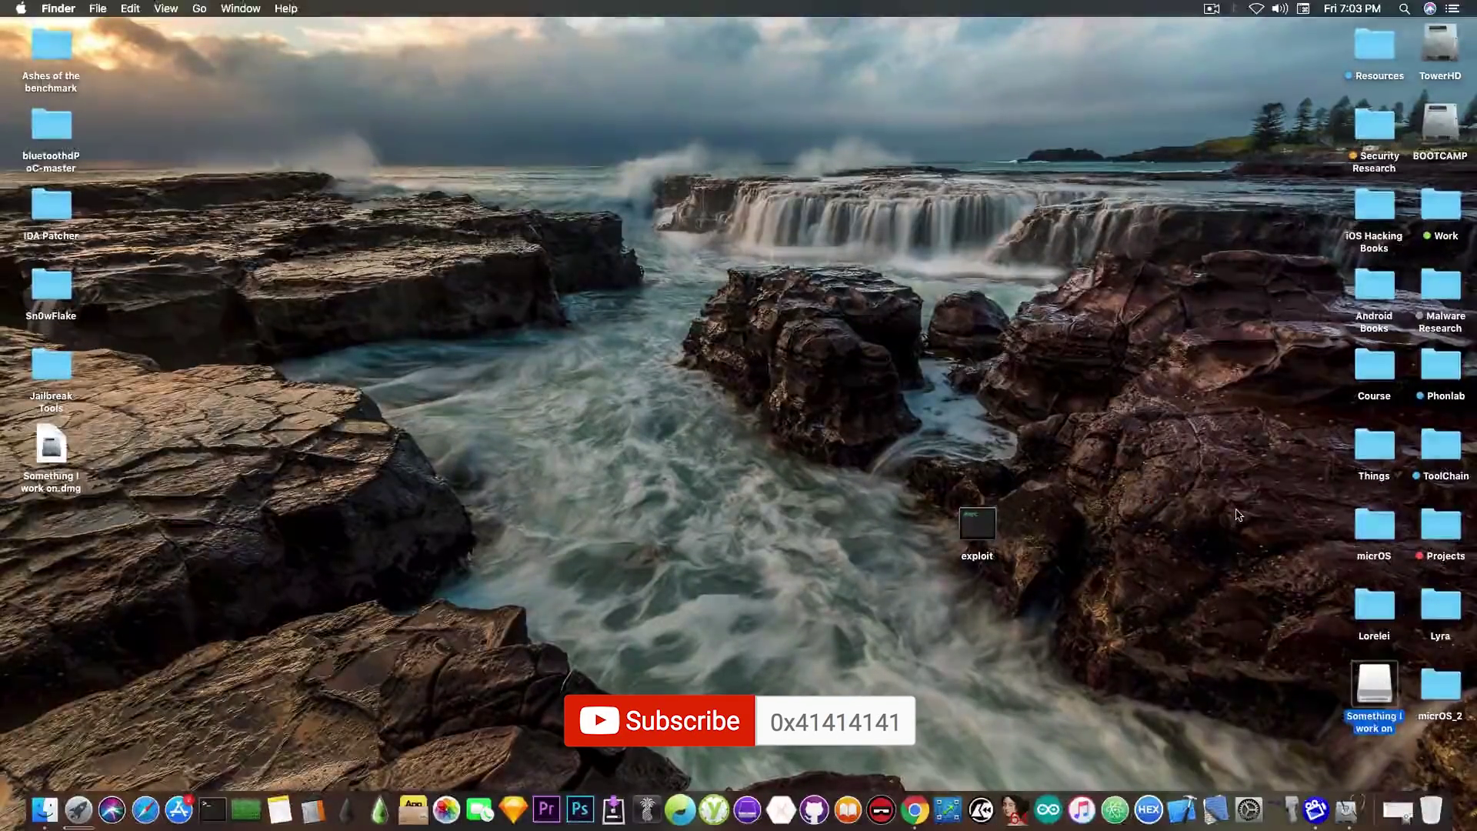
{"action": "double_click", "coordinate": [63, 460]}
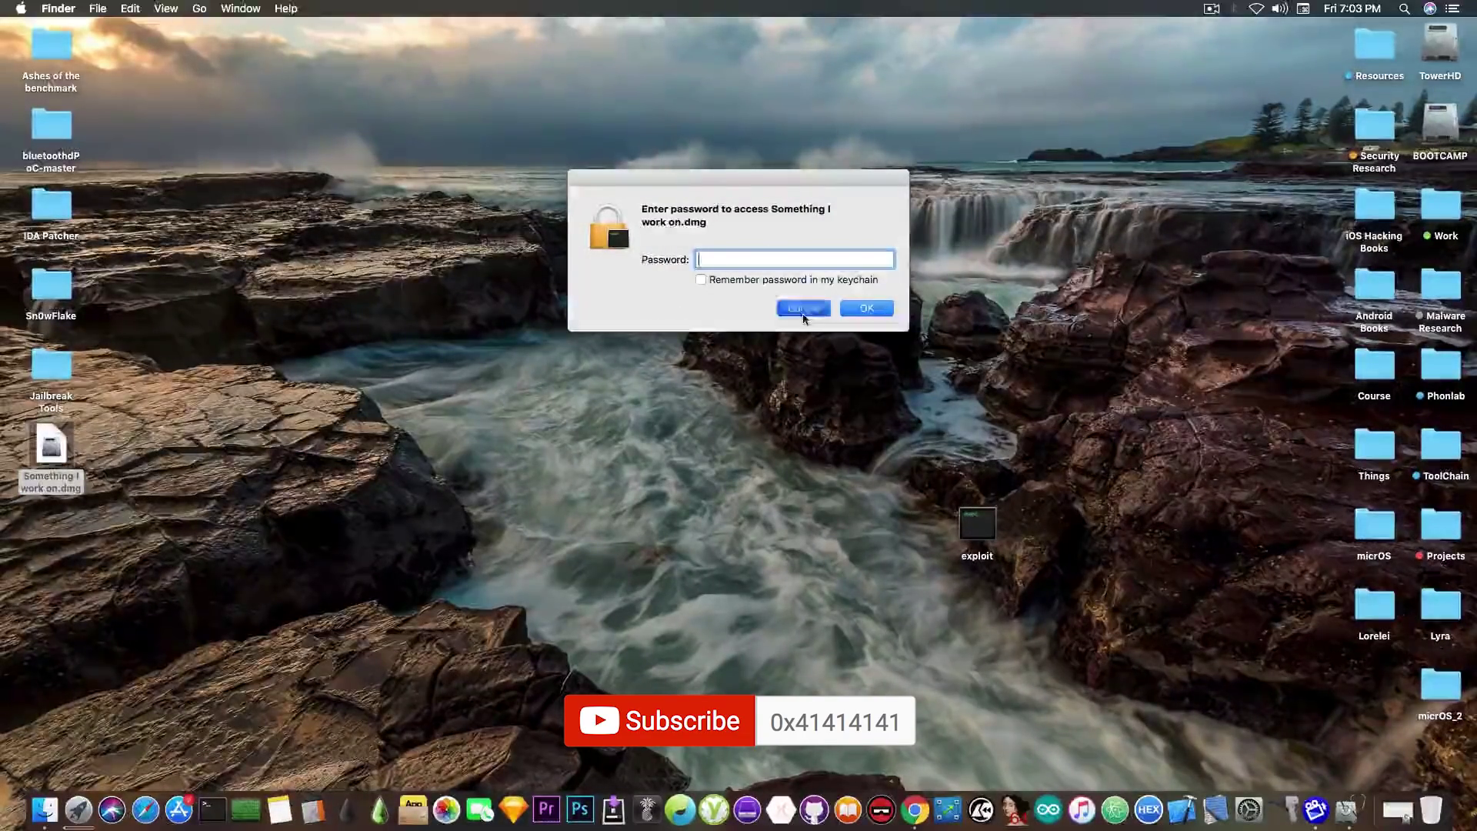
{"action": "left_click", "coordinate": [804, 309]}
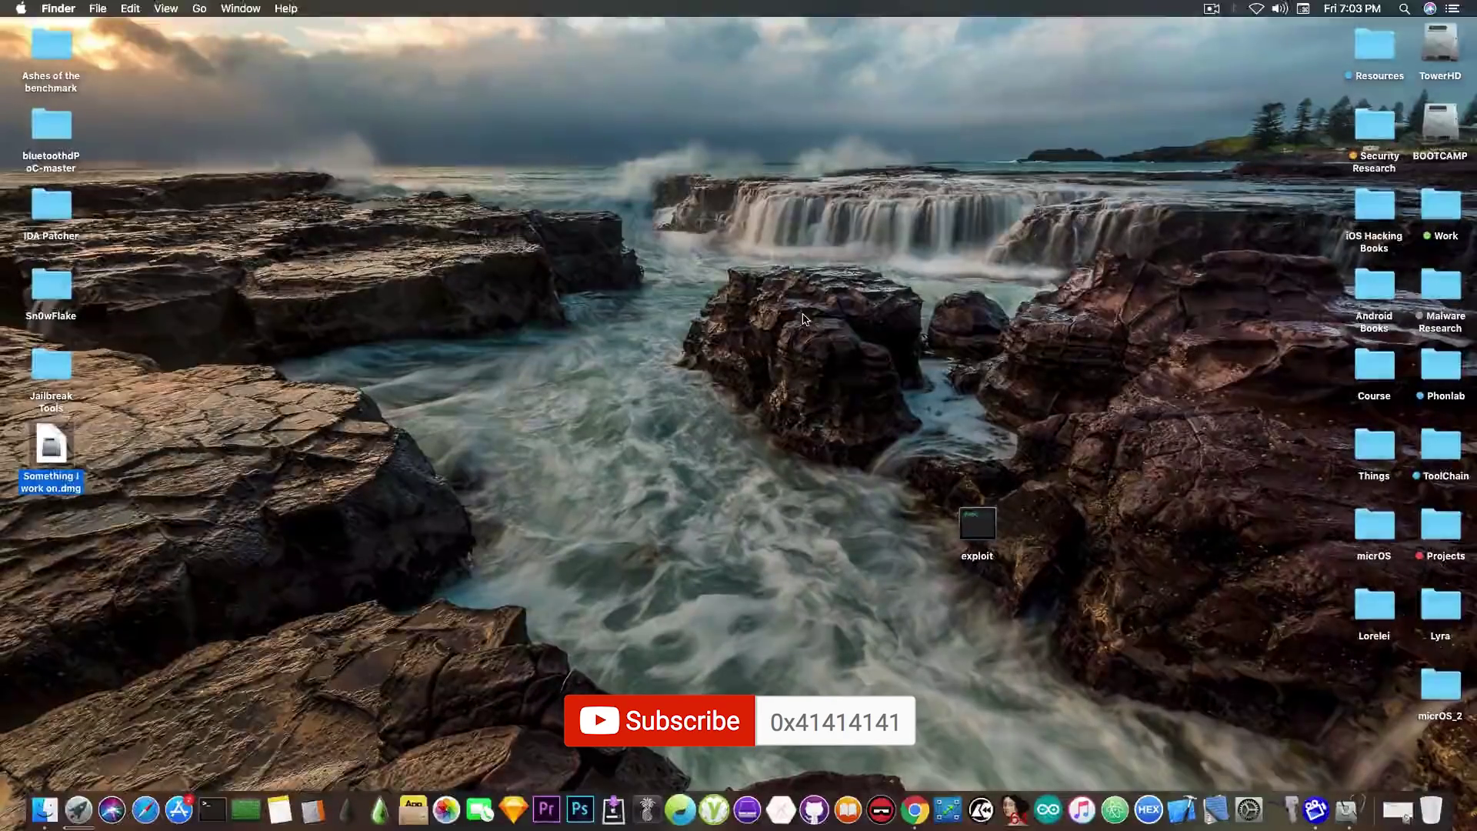